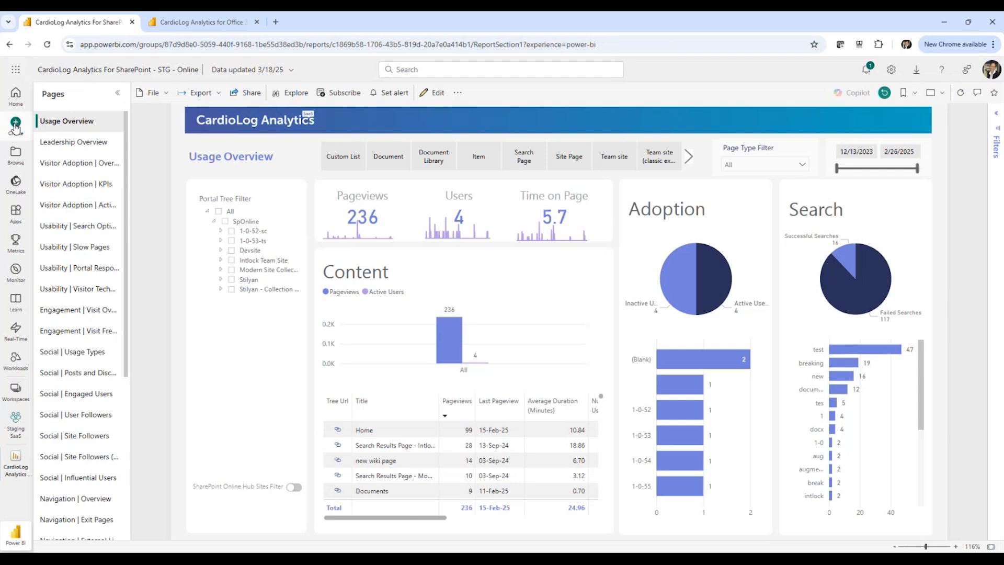
# - Create a blank report from the published CardioLog Analytics For SharePoint semantic model in the Staging SaaS workspace
pyautogui.click(16, 128)
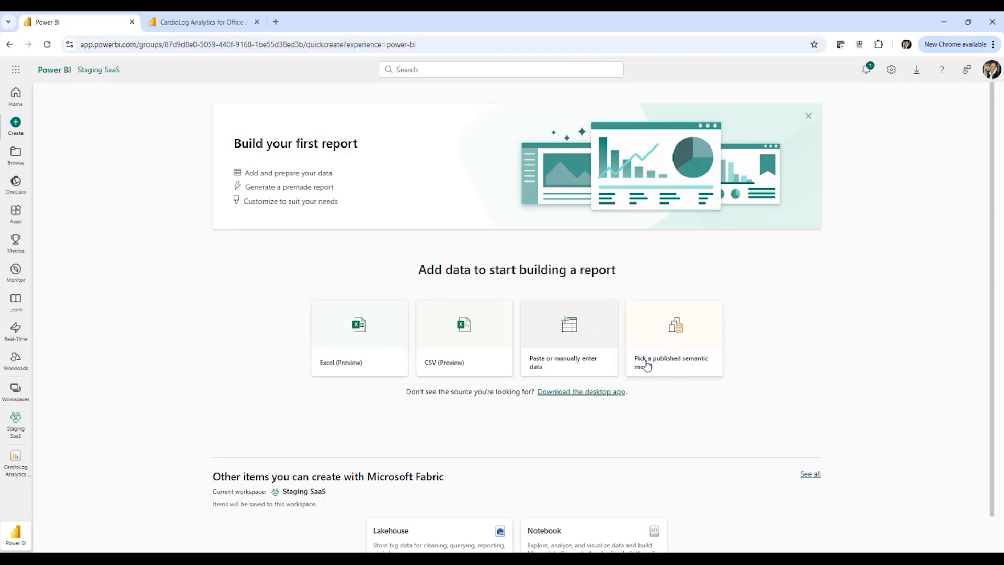
pyautogui.click(686, 343)
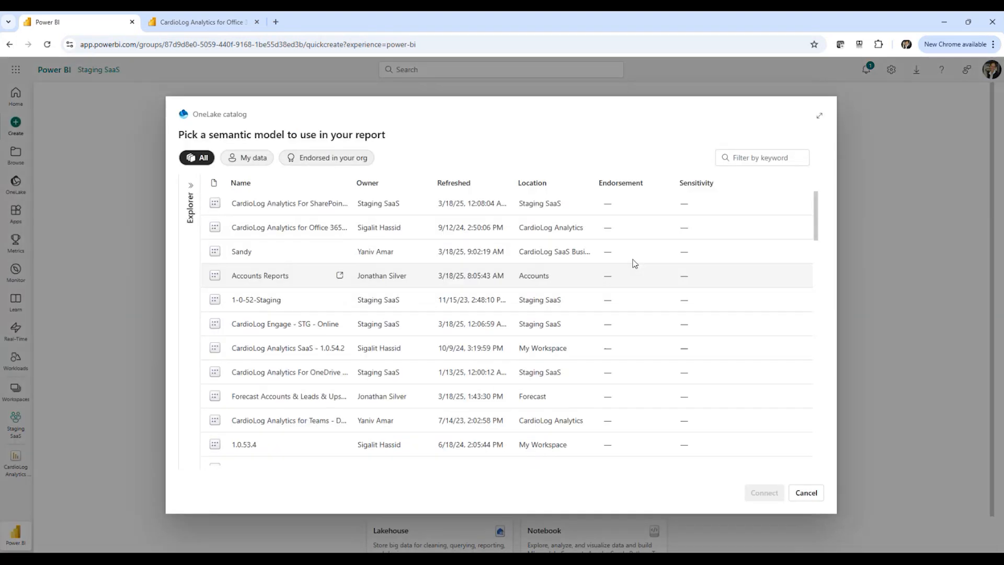
pyautogui.click(292, 208)
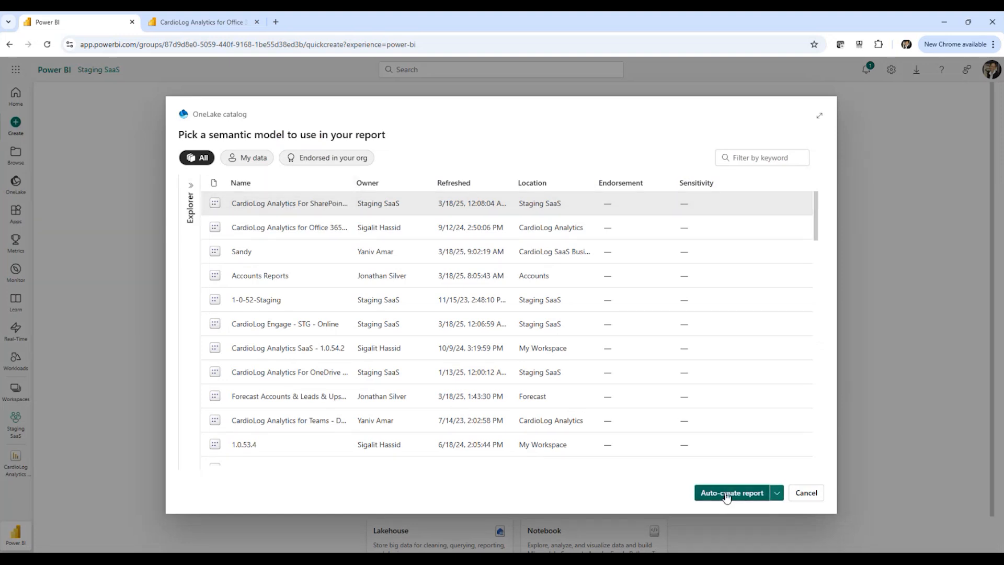
pyautogui.click(778, 497)
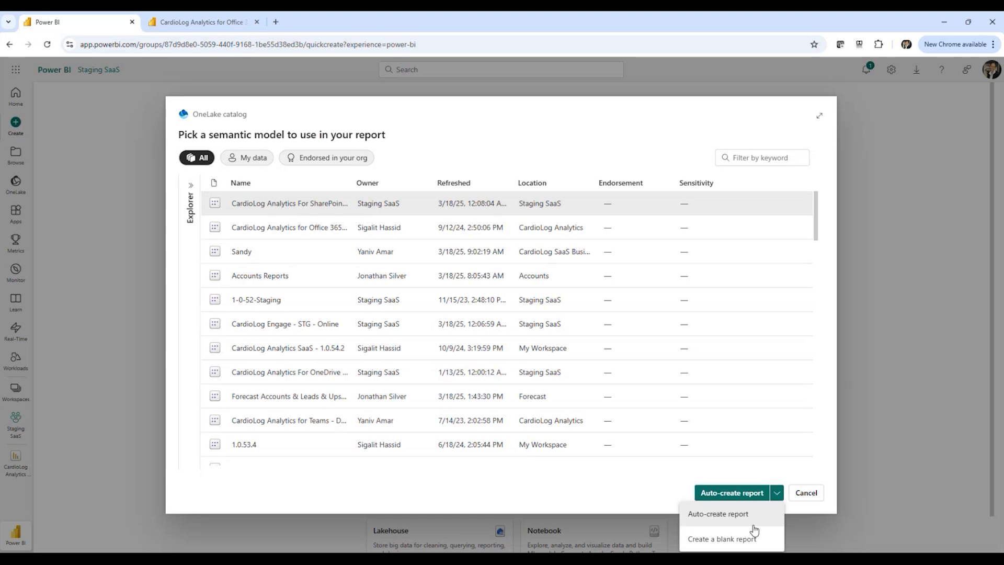
pyautogui.click(735, 540)
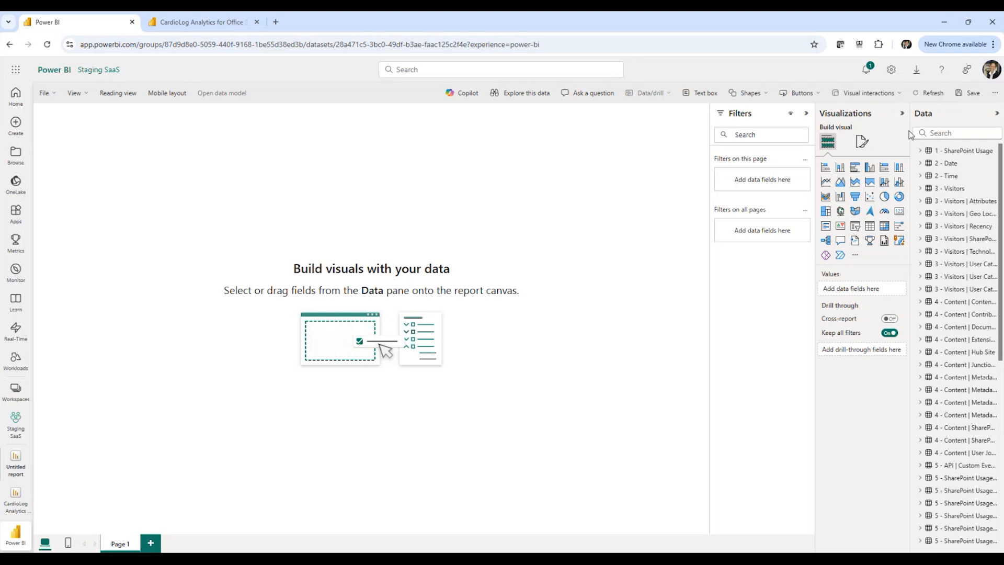
# - Search the data fields for "pageview" and add the Pageviews measure to the canvas as a new visual near the middle
pyautogui.moveTo(911, 135); pyautogui.dragTo(880, 143)
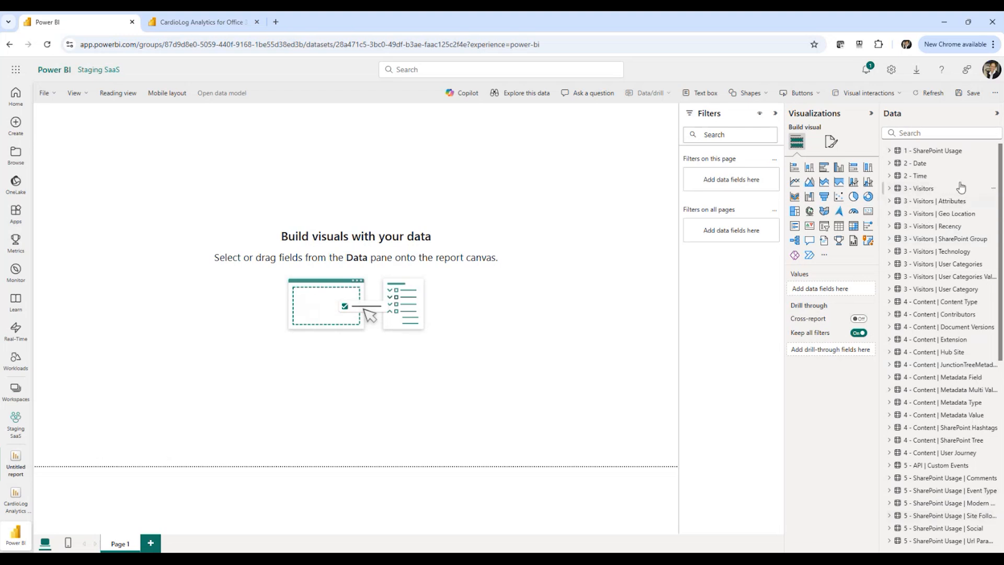
pyautogui.click(912, 133)
pyautogui.write('page')
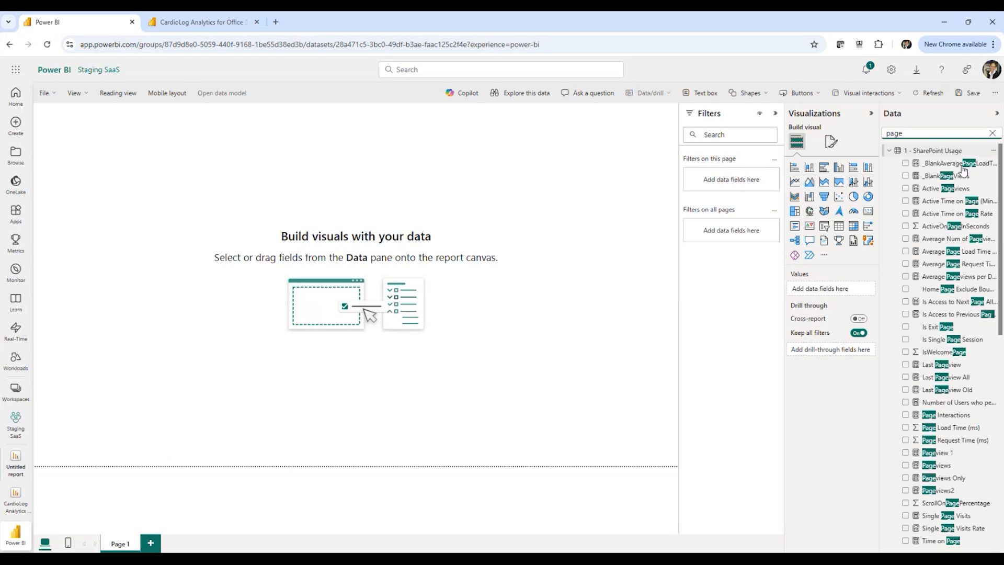
pyautogui.write('view')
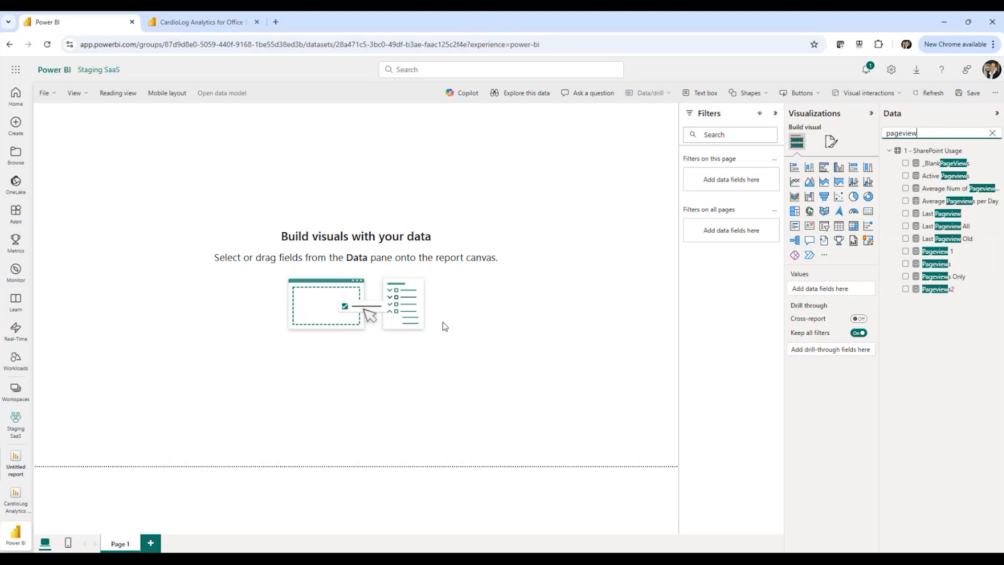
pyautogui.moveTo(936, 266); pyautogui.dragTo(445, 247)
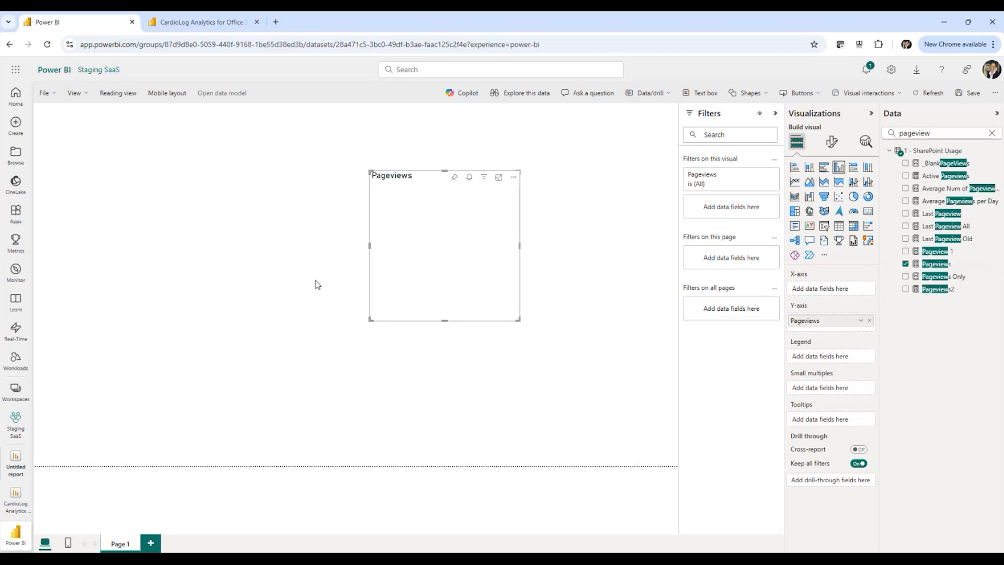
pyautogui.moveTo(418, 195); pyautogui.dragTo(377, 213)
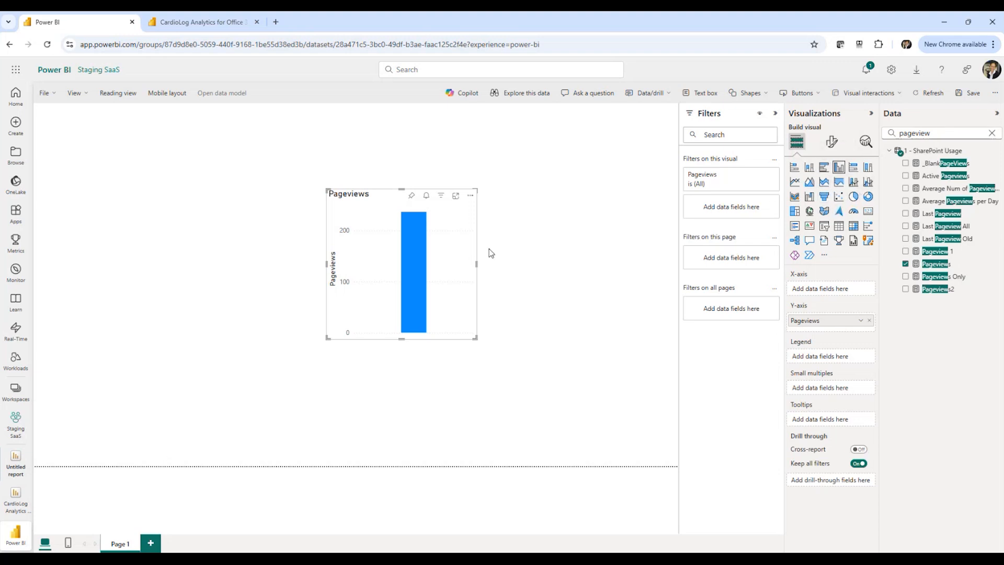
# - Change the Pageviews visual to a line chart with the Date field on its X-axis
pyautogui.click(796, 183)
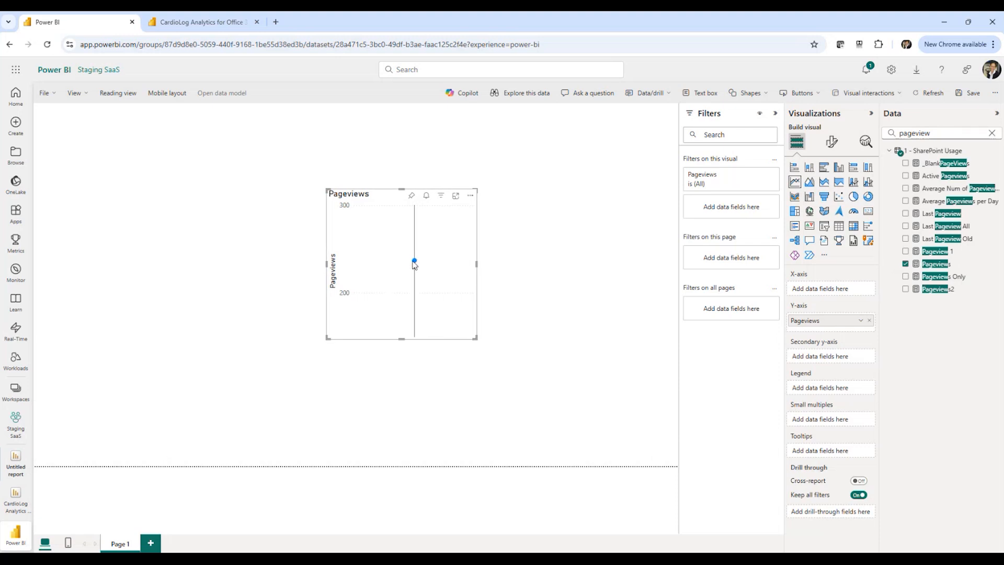
pyautogui.moveTo(415, 264)
pyautogui.moveTo(932, 131); pyautogui.dragTo(878, 138)
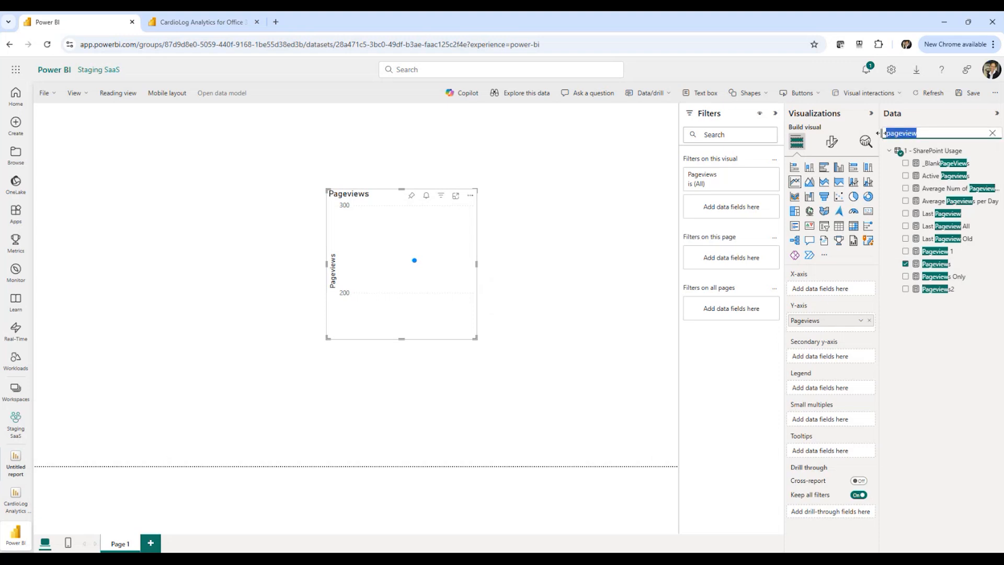
pyautogui.write('date')
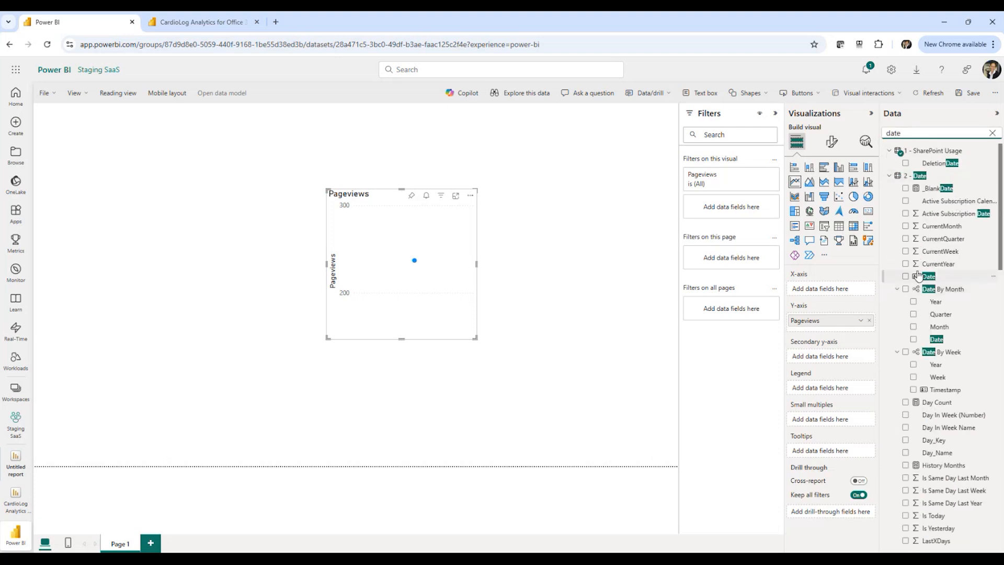
pyautogui.moveTo(930, 278); pyautogui.dragTo(817, 292)
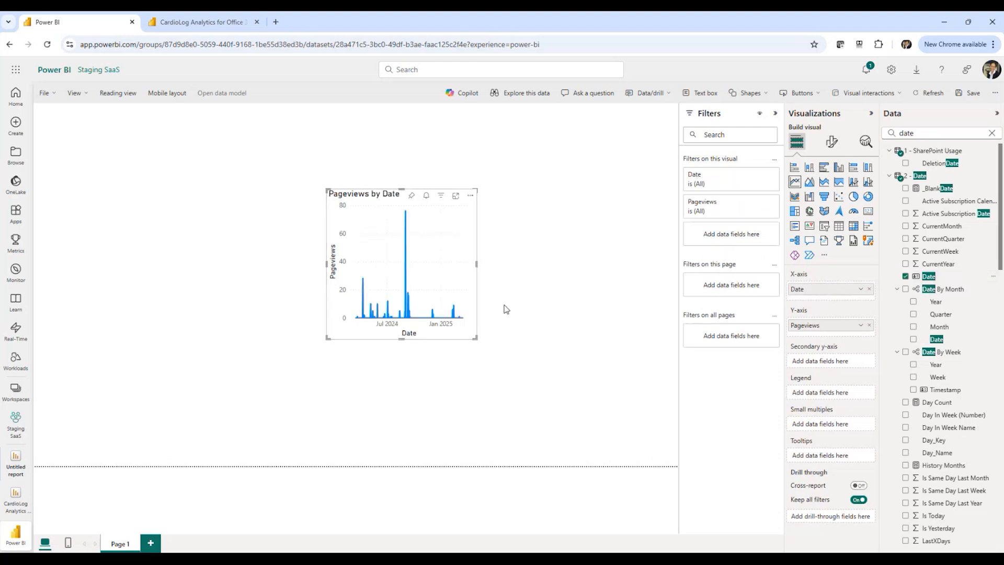
# - Widen the Pageviews by Date chart to about twice its width and move it to the left side of the page
pyautogui.moveTo(477, 265); pyautogui.dragTo(641, 286)
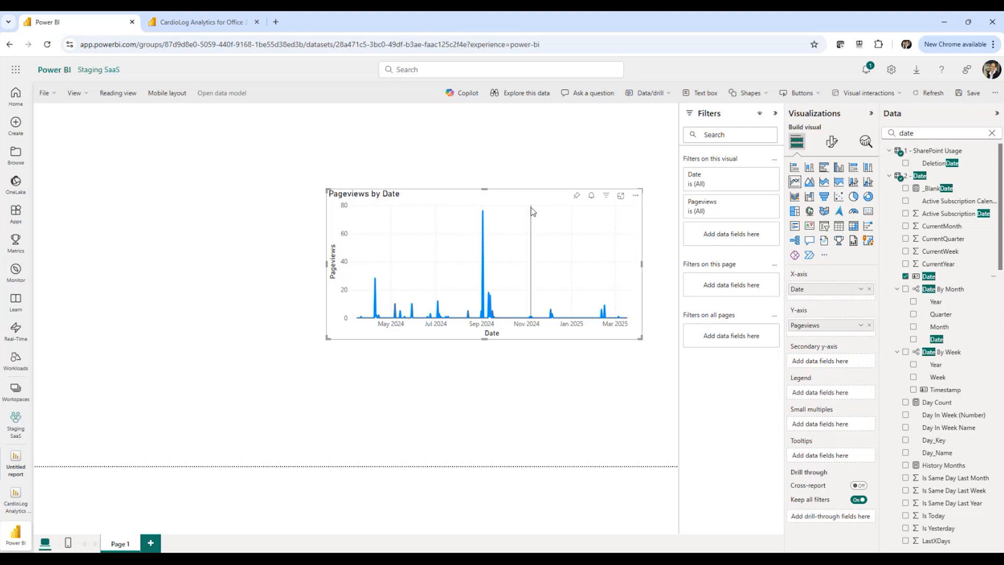
pyautogui.moveTo(535, 198); pyautogui.dragTo(292, 245)
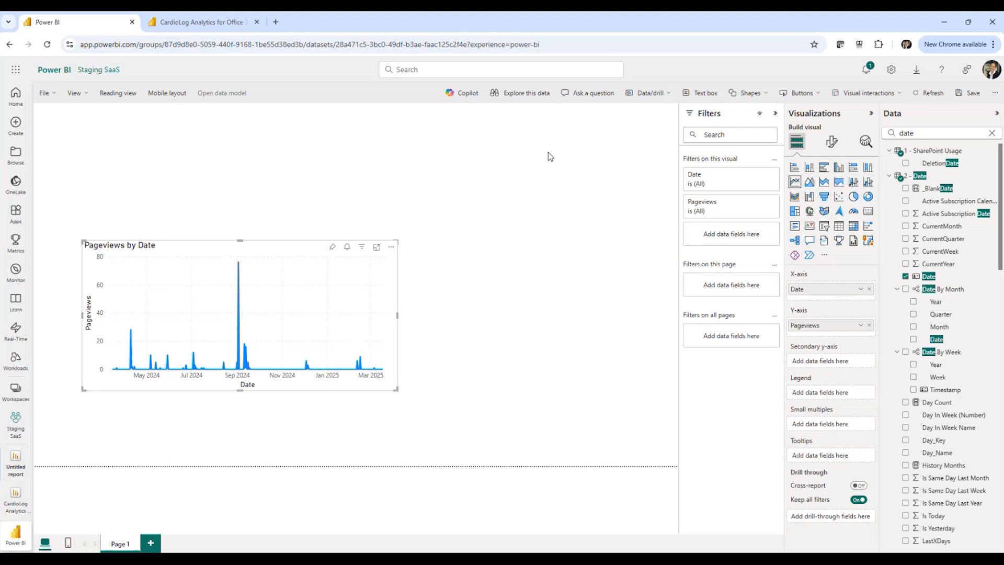
pyautogui.click(826, 231)
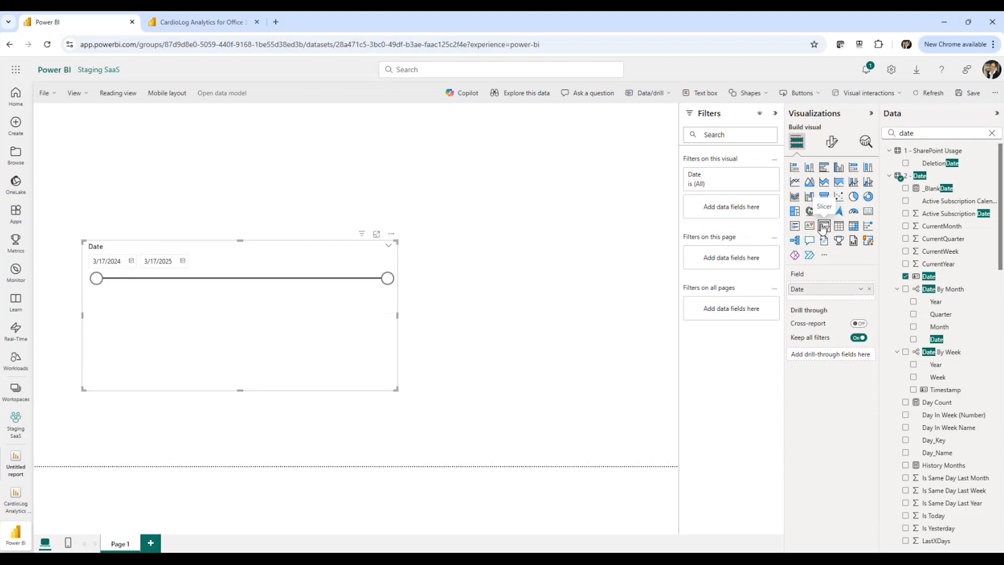
pyautogui.hotkey('ctrl', 'z')
# - Add a separate slicer on the Date field, shrunk to a compact size in the report page's upper-right corner
pyautogui.click(586, 155)
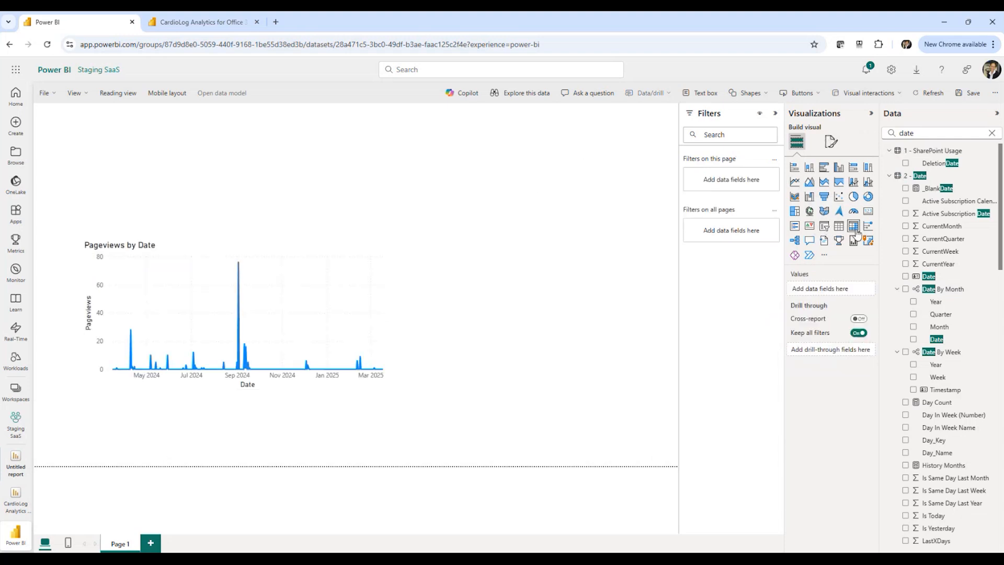
pyautogui.click(825, 231)
pyautogui.moveTo(271, 157); pyautogui.dragTo(553, 166)
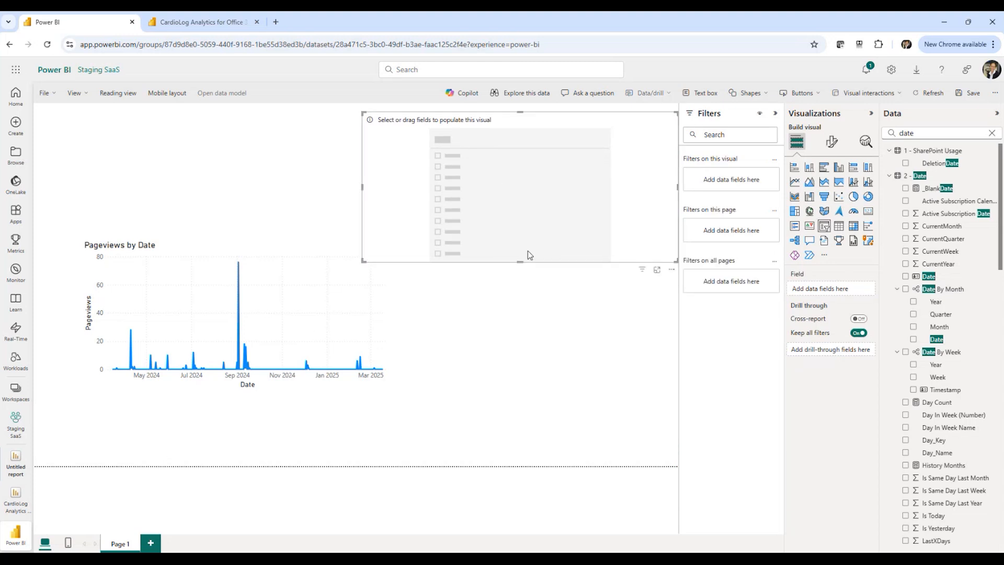
pyautogui.moveTo(519, 261); pyautogui.dragTo(518, 174)
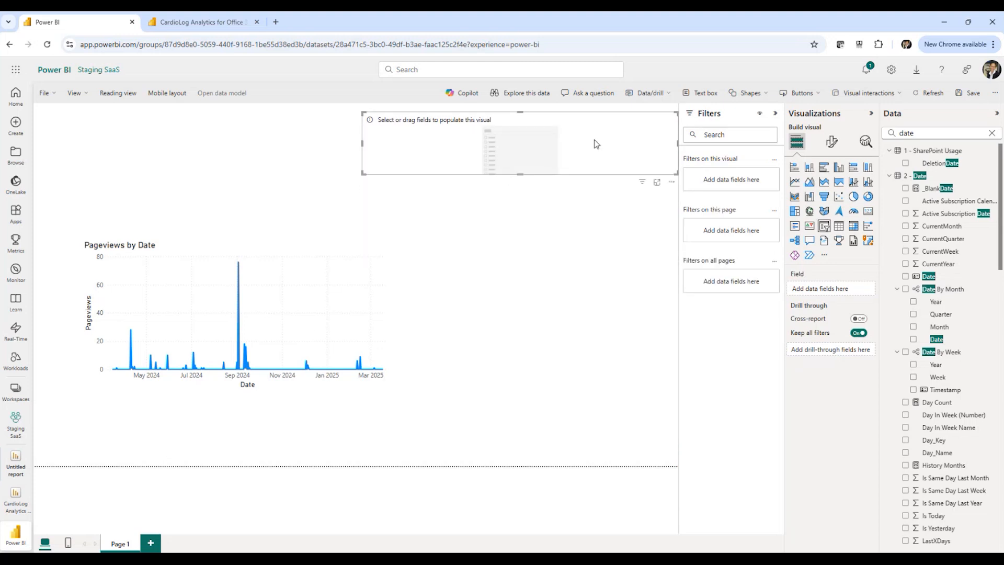
pyautogui.moveTo(362, 143); pyautogui.dragTo(520, 143)
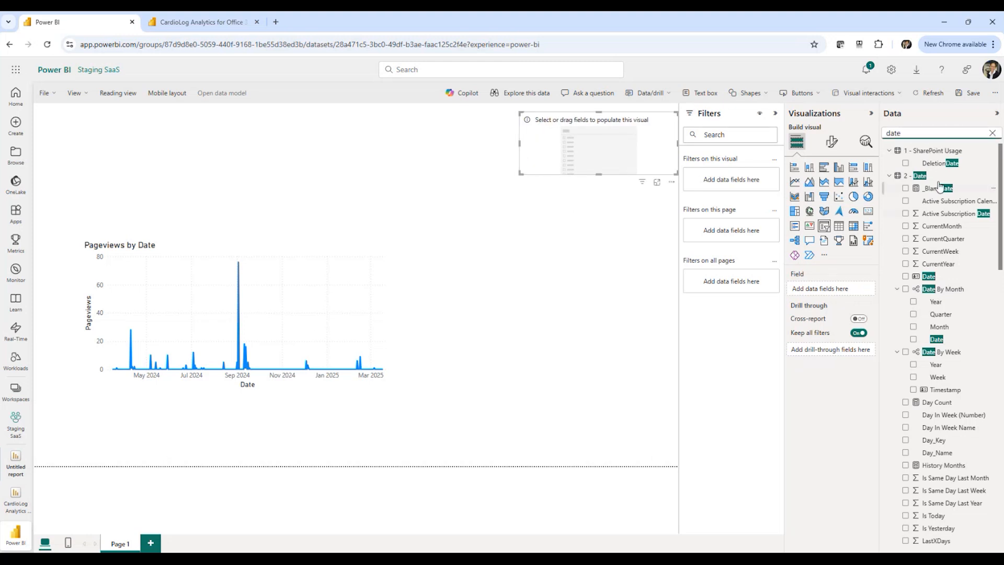
pyautogui.moveTo(928, 277); pyautogui.dragTo(596, 149)
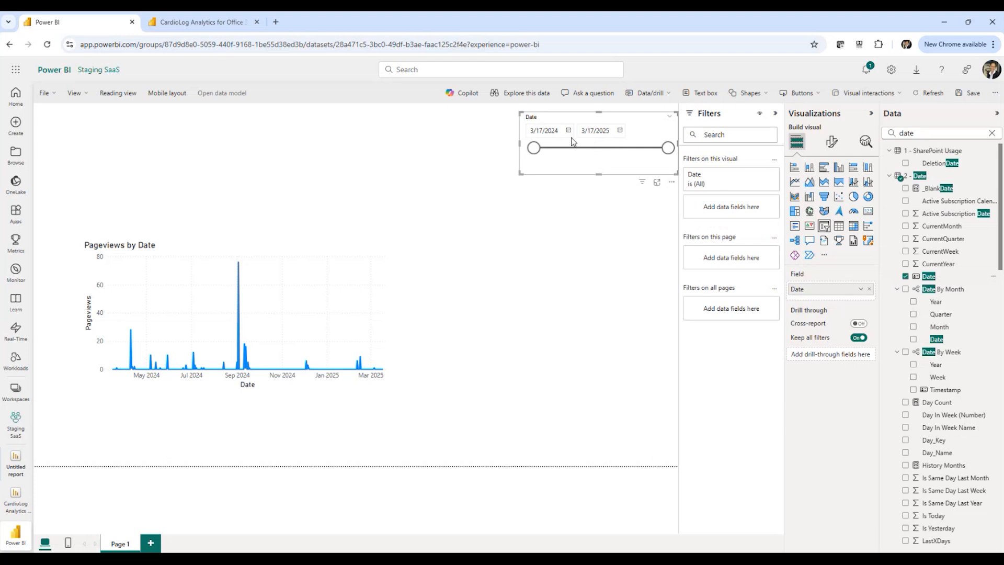
pyautogui.click(600, 175)
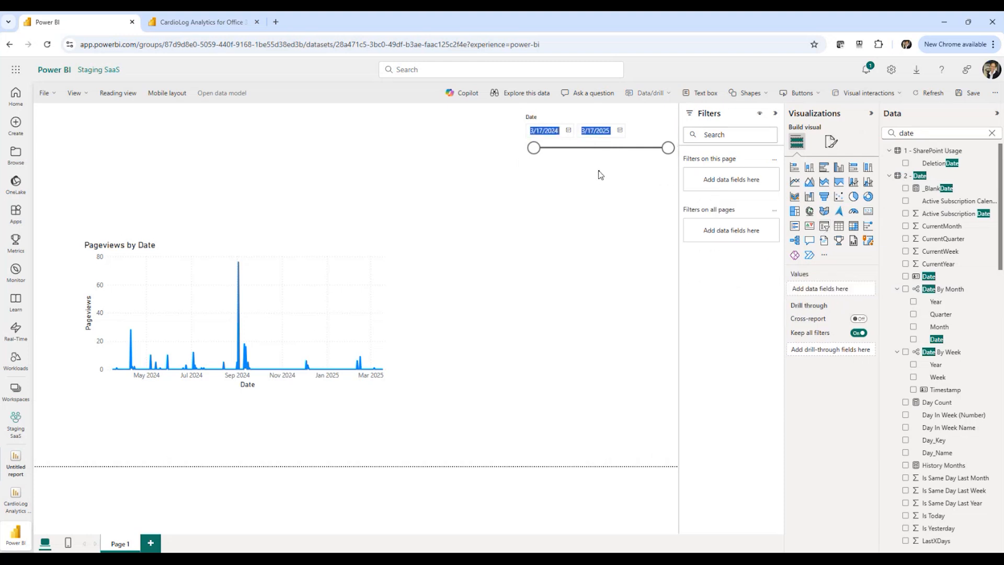
# - Set the start of the date slicer's range to 3/30/2024
pyautogui.moveTo(534, 149)
pyautogui.mouseDown()
pyautogui.moveTo(589, 156)
pyautogui.moveTo(541, 153)
pyautogui.mouseUp()
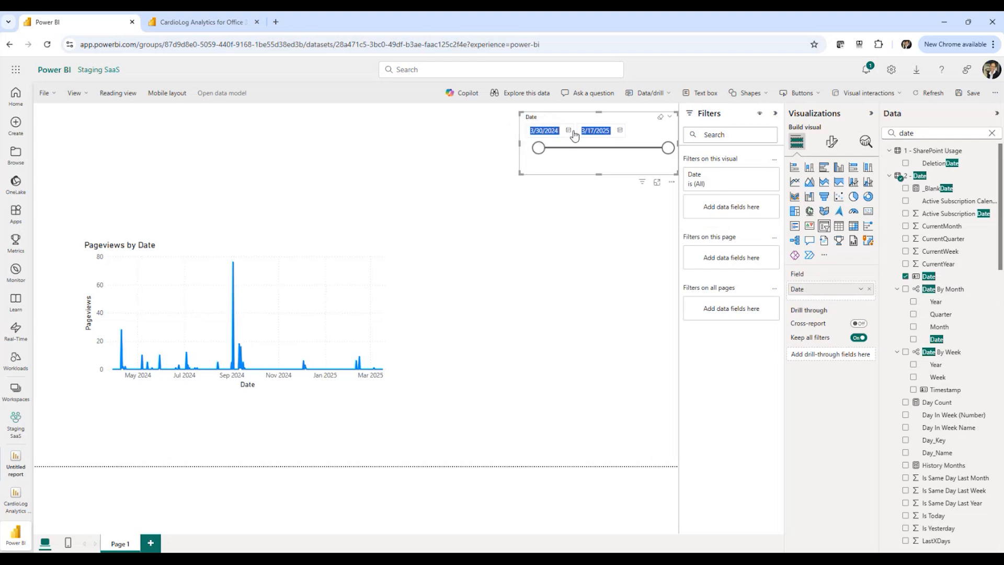
pyautogui.click(377, 174)
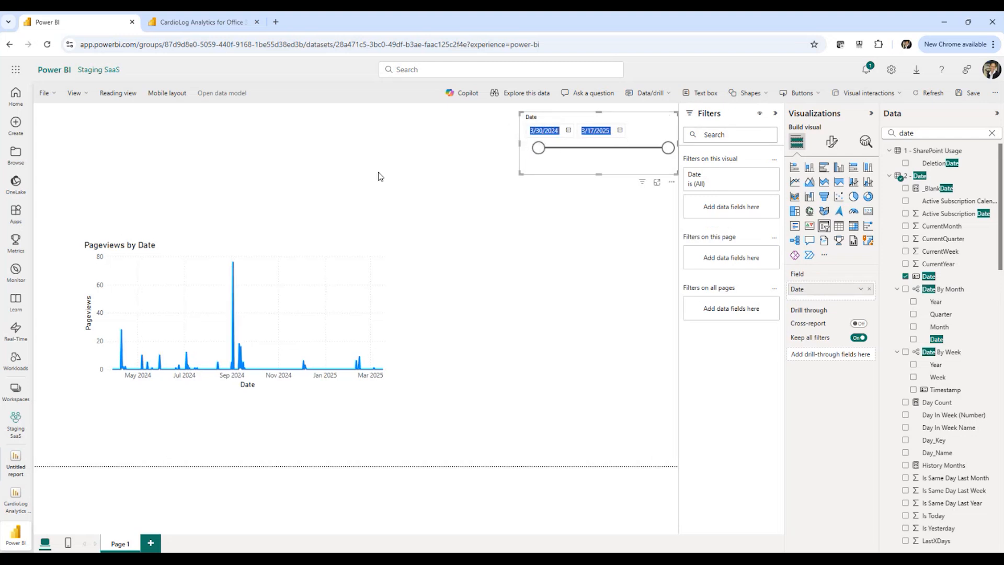
# - Set the date slicer's style to Relative Date
pyautogui.click(576, 122)
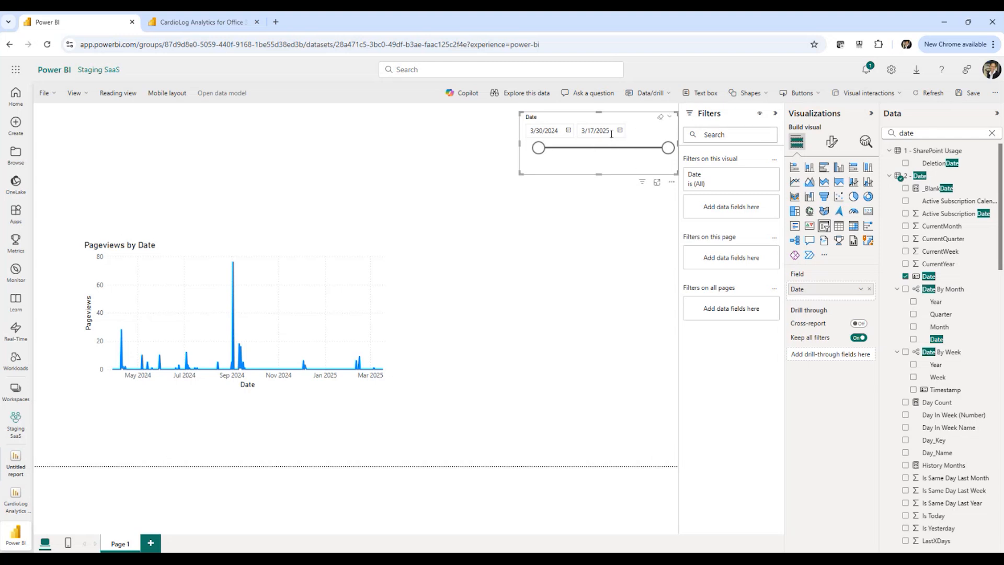
pyautogui.click(831, 147)
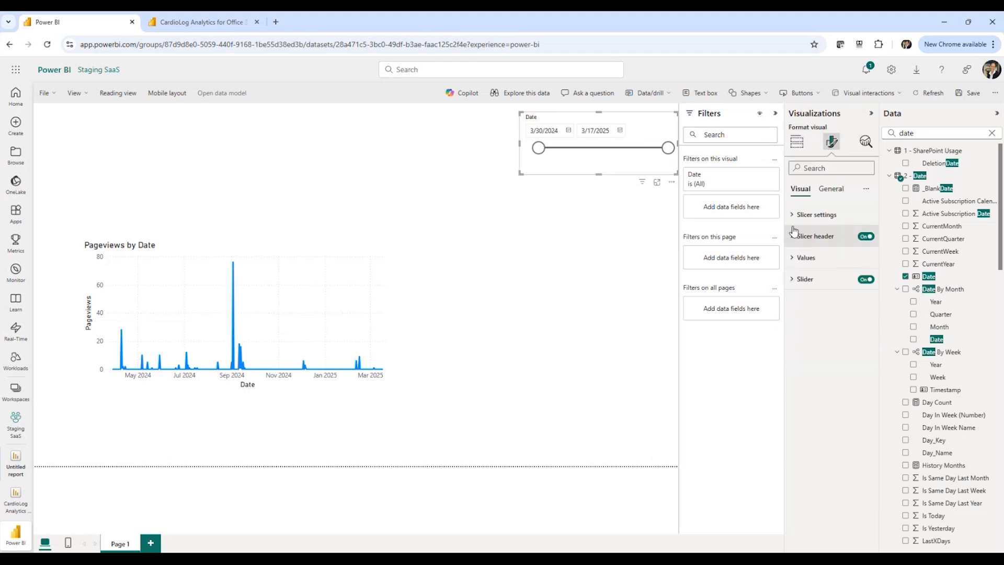
pyautogui.click(794, 216)
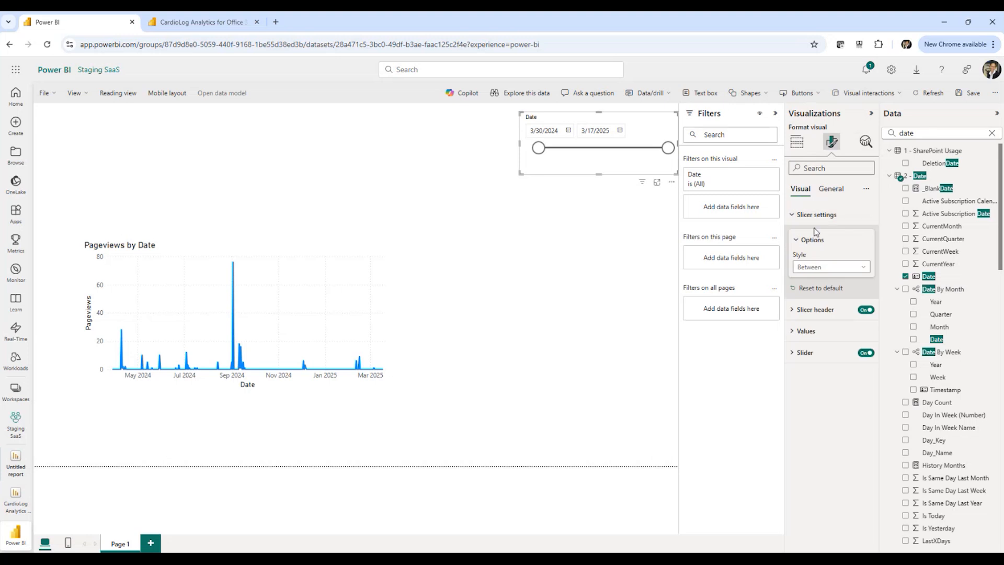
pyautogui.click(816, 266)
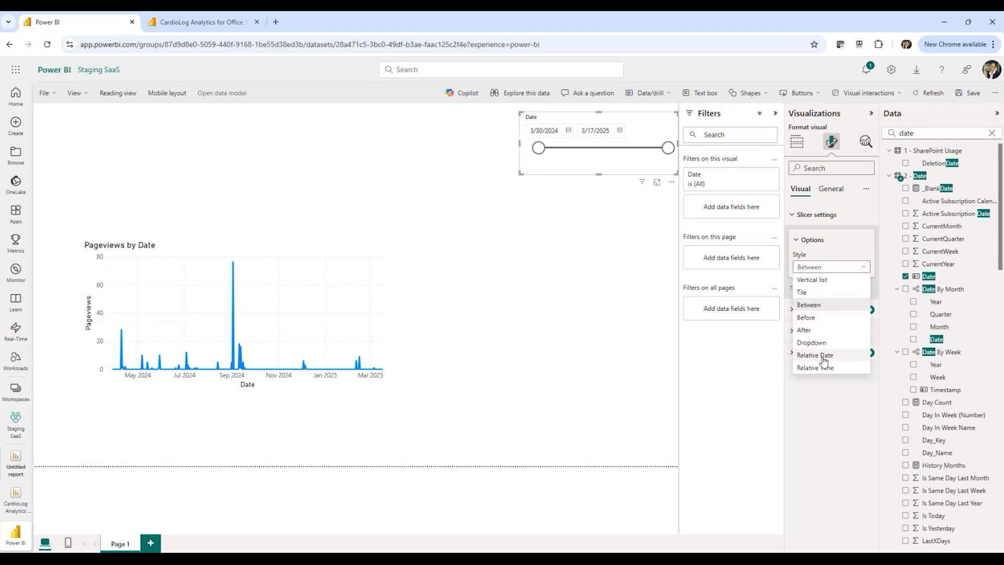
pyautogui.click(814, 355)
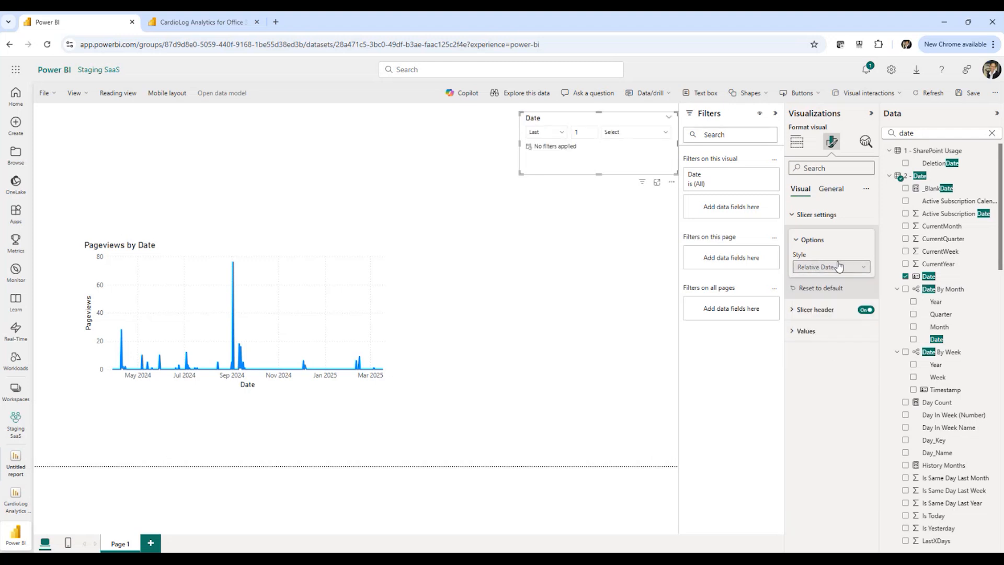
# - Examine the relative date slicer's direction, number and time unit options
pyautogui.click(561, 135)
pyautogui.click(557, 148)
pyautogui.click(585, 134)
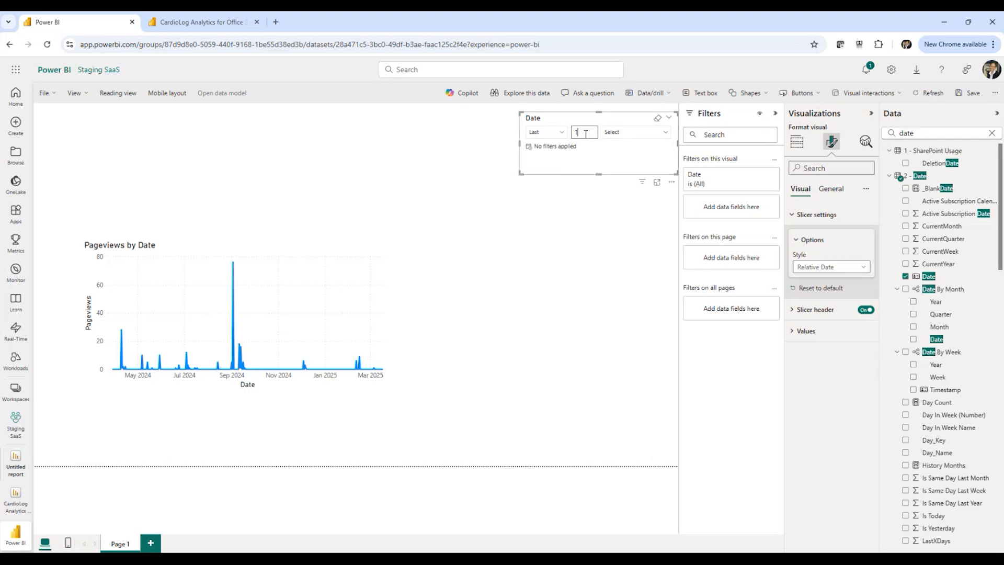
pyautogui.click(663, 133)
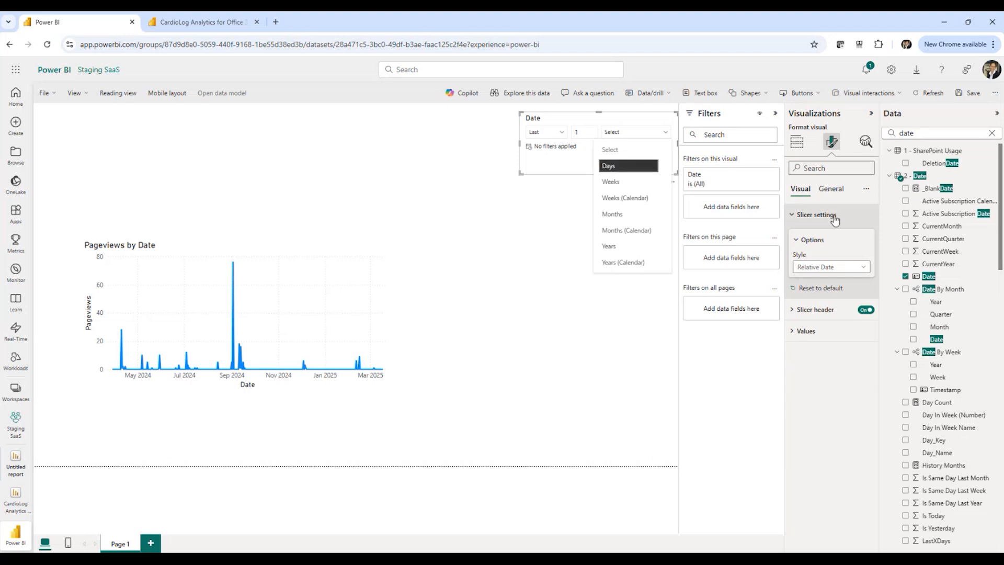
# - Set the date slicer's style back to Between and deselect the slicer
pyautogui.click(795, 220)
pyautogui.click(794, 220)
pyautogui.click(823, 217)
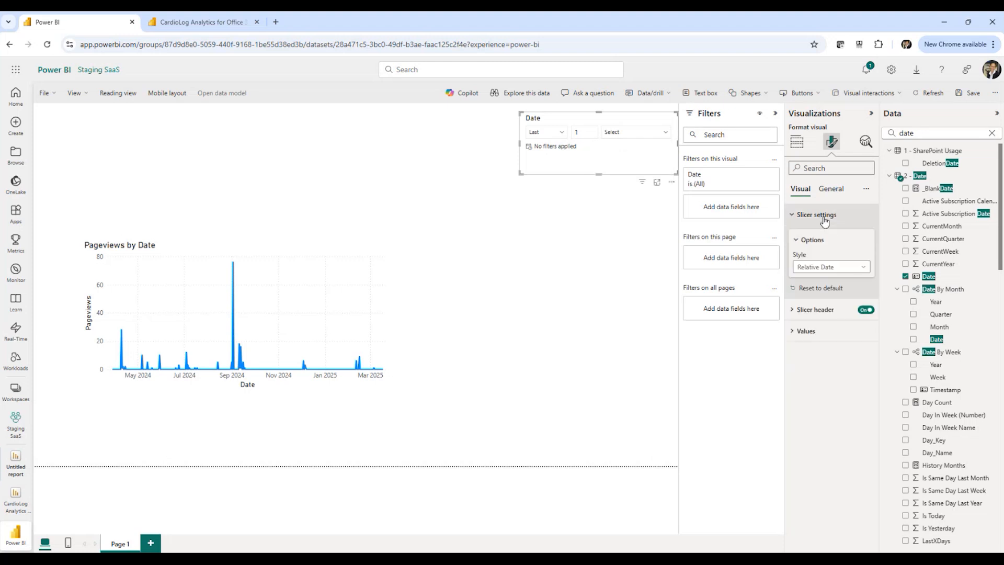
pyautogui.click(816, 270)
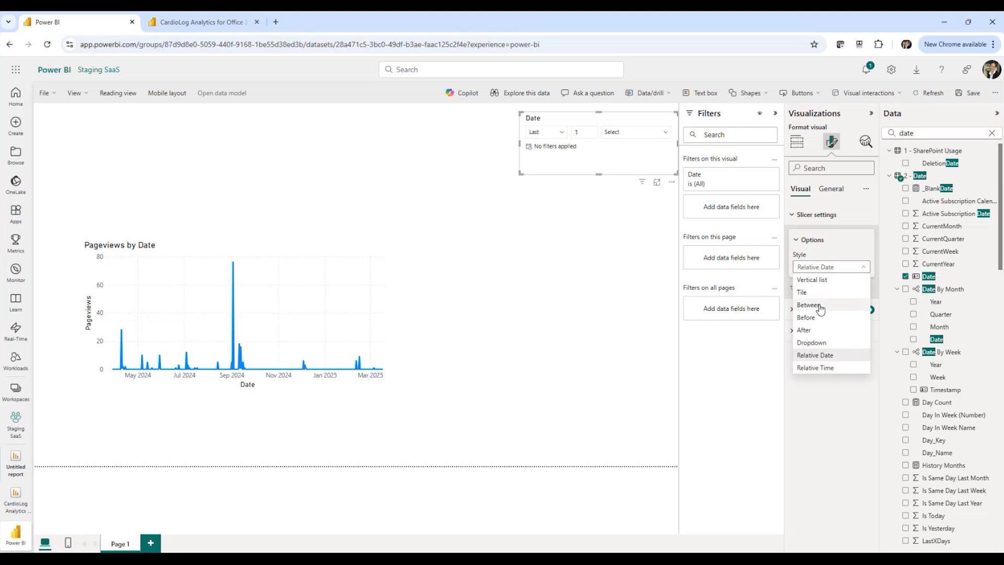
pyautogui.click(819, 307)
pyautogui.click(357, 142)
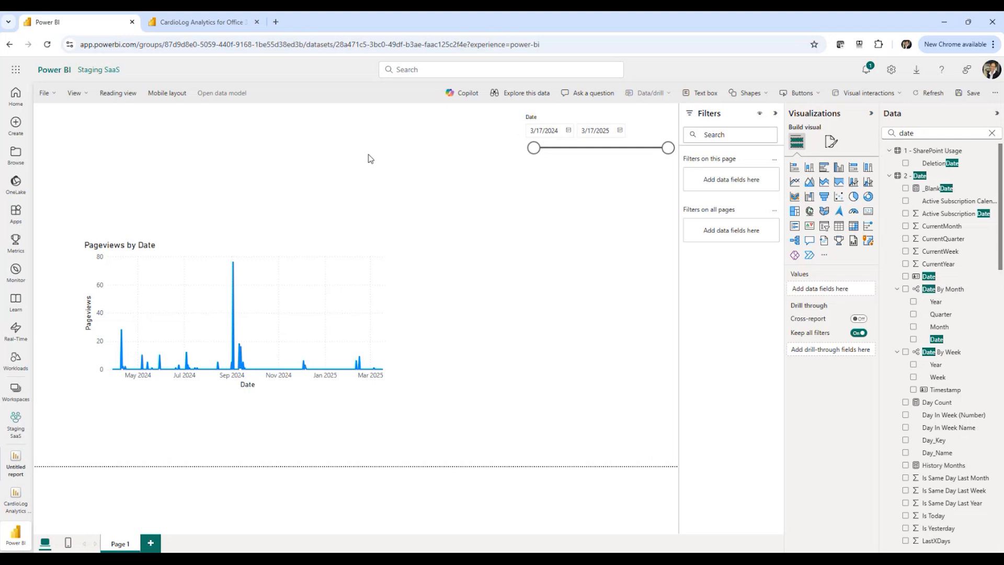
# - Add an empty slicer visual beside the date slicer and clear the field search
pyautogui.click(824, 230)
pyautogui.moveTo(314, 154); pyautogui.dragTo(410, 140)
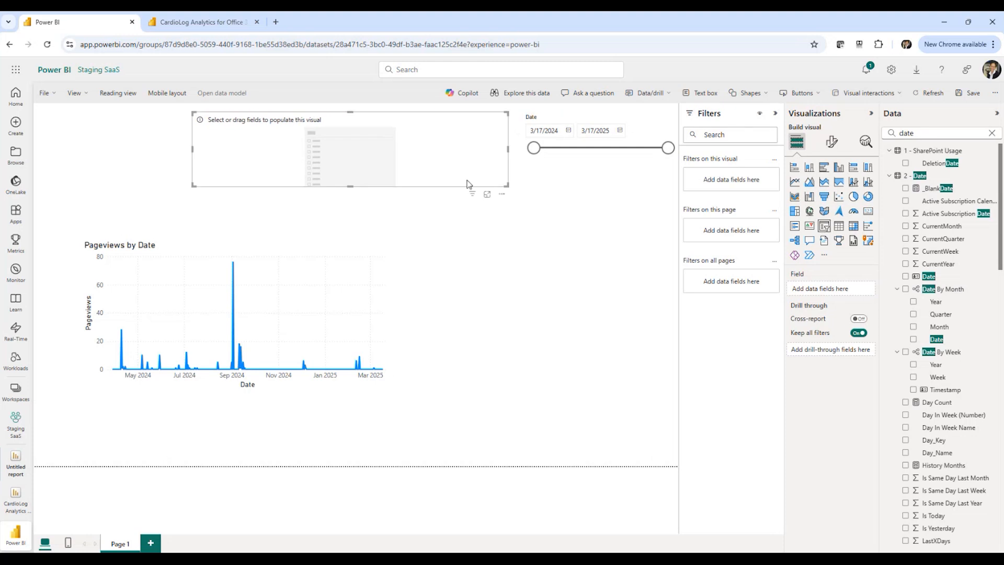
pyautogui.doubleClick(910, 133)
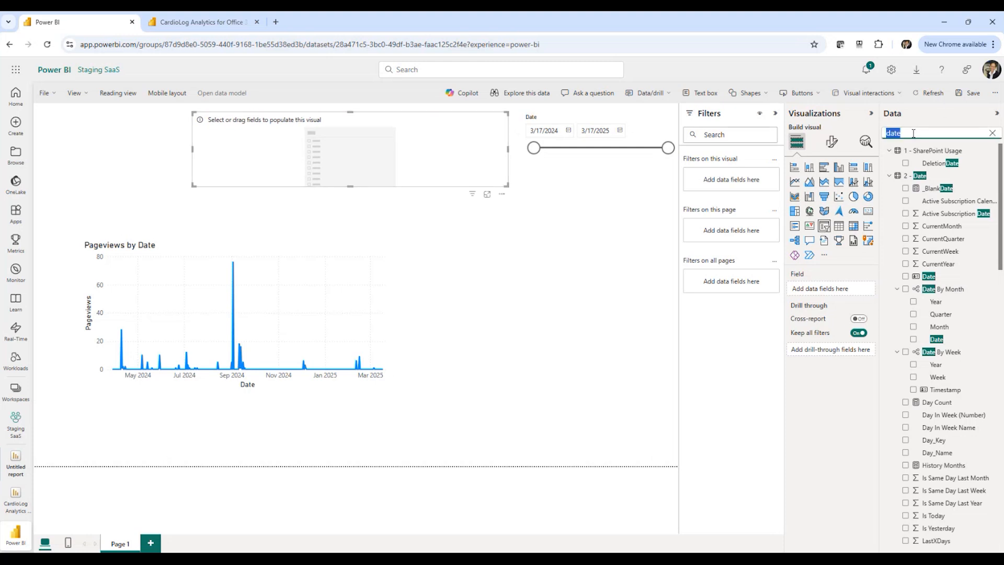
pyautogui.press('BackSpace')
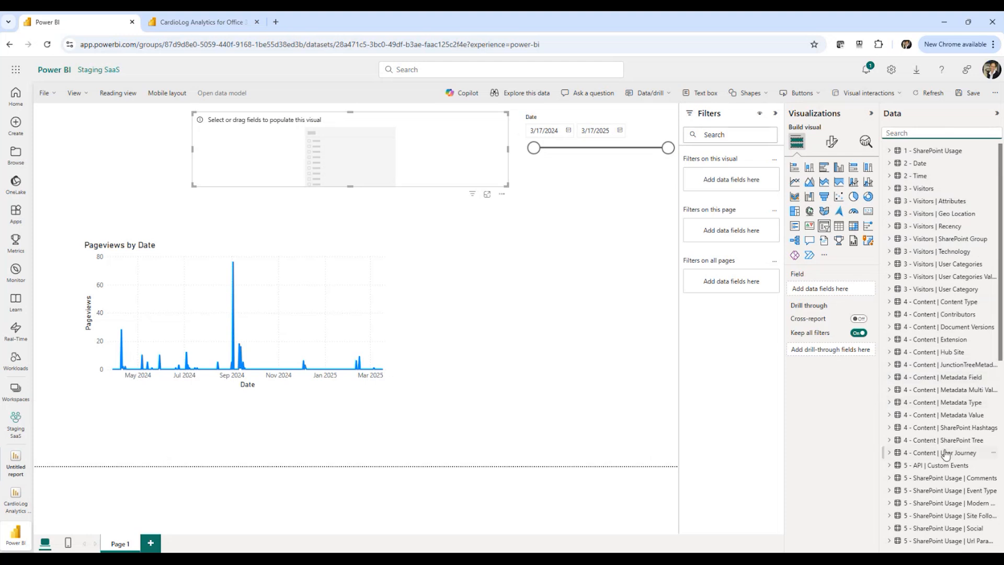
# - Fill the new slicer with the SharePoint Tree Structure hierarchy from the 4 - Content | SharePoint Tree table
pyautogui.click(885, 442)
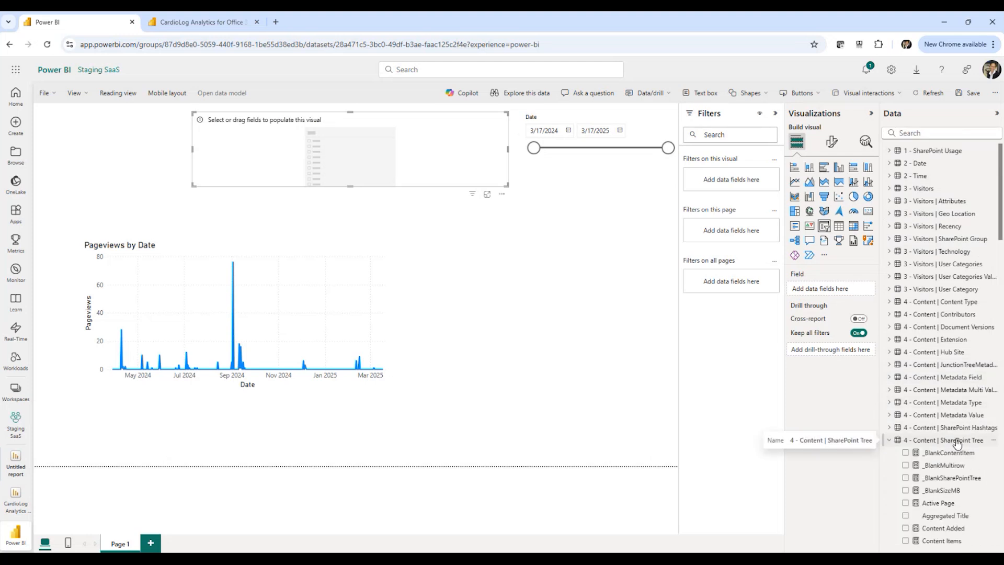
pyautogui.scroll(-3, 957, 439)
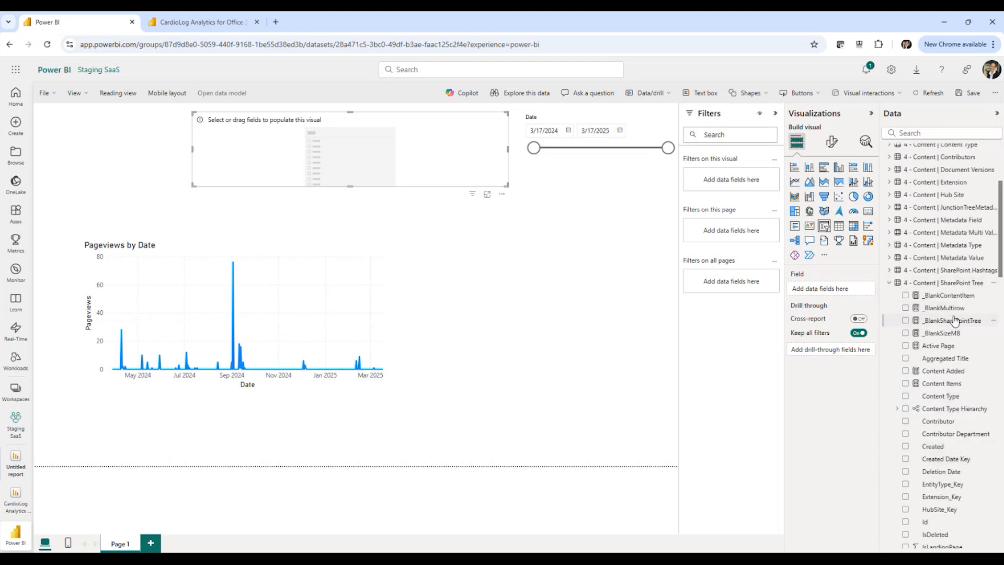
pyautogui.scroll(-3, 957, 330)
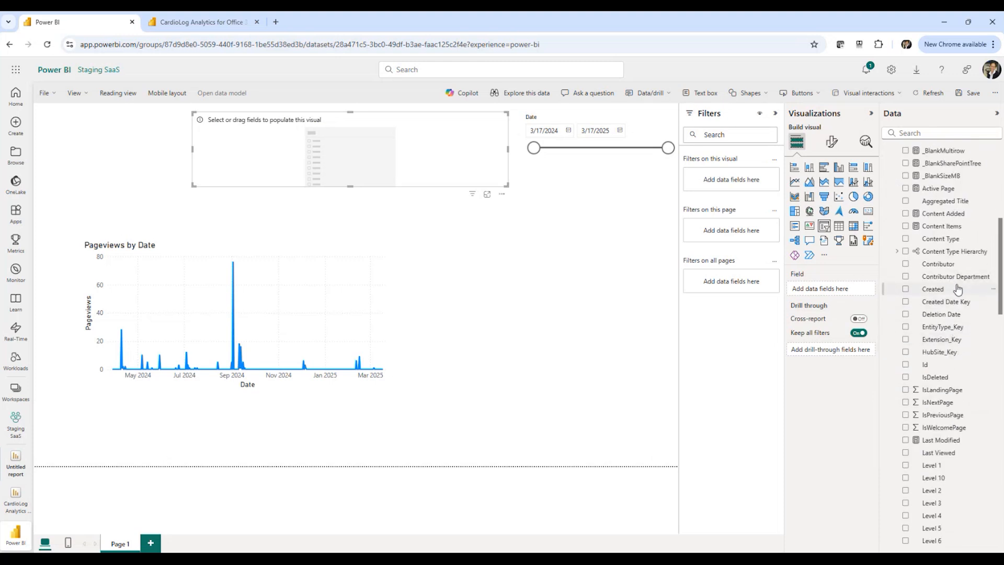
pyautogui.scroll(-2, 958, 287)
pyautogui.scroll(-7, 960, 283)
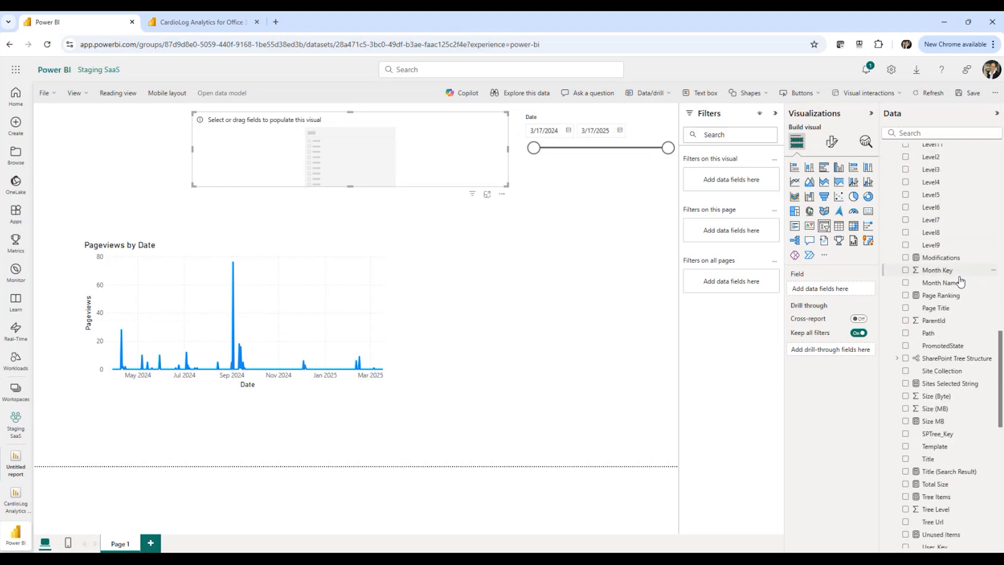
pyautogui.scroll(-1, 960, 280)
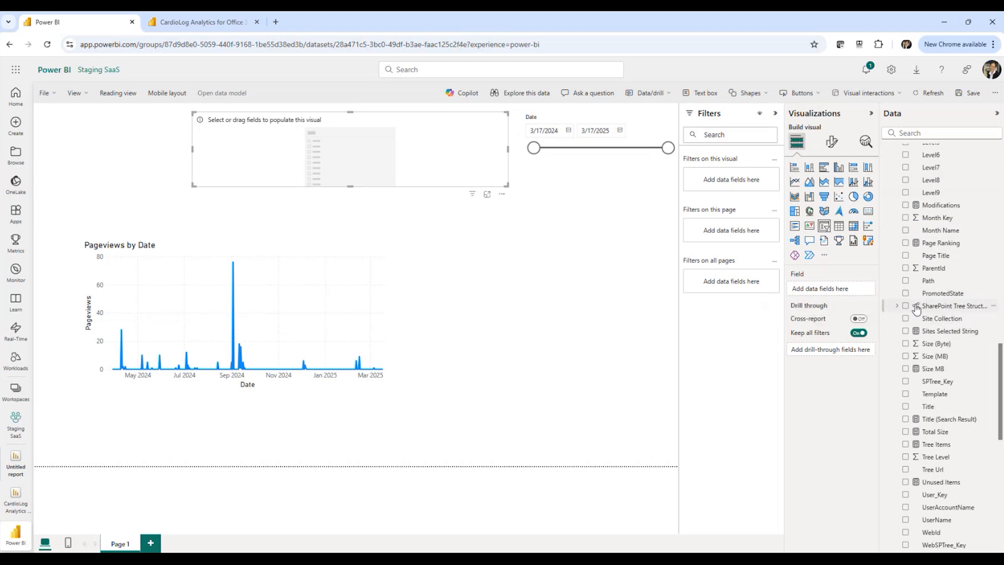
pyautogui.click(897, 306)
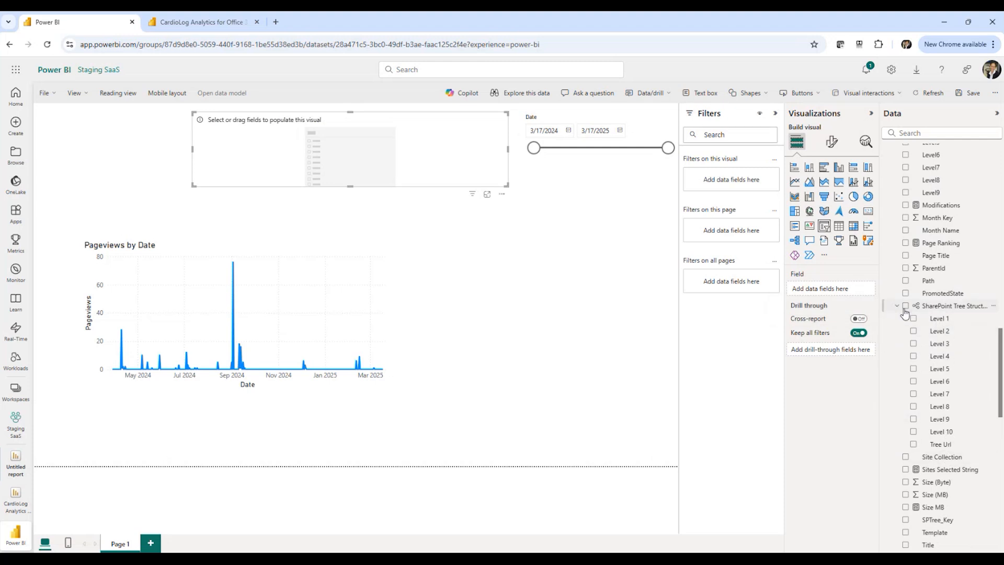
pyautogui.moveTo(949, 305); pyautogui.dragTo(380, 150)
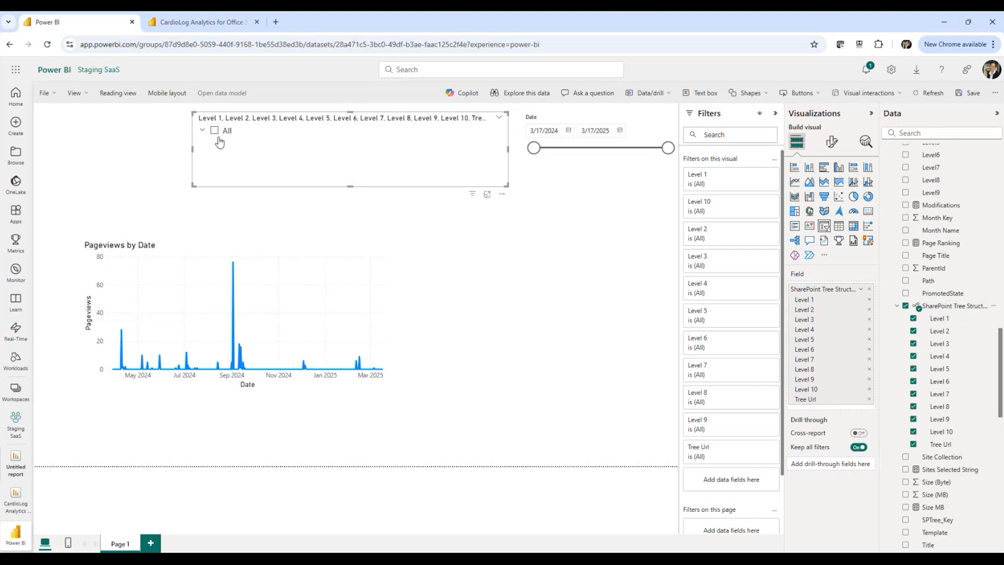
# - Examine the site levels under All and SpOnline in the tree slicer, collapse the list and deselect the slicer
pyautogui.click(203, 132)
pyautogui.scroll(-3, 473, 160)
pyautogui.click(213, 162)
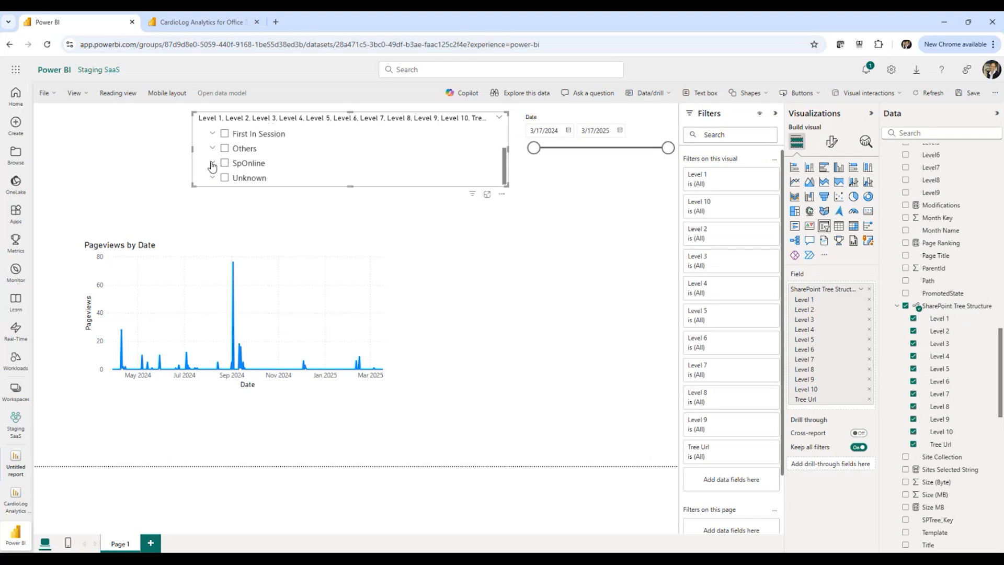
pyautogui.scroll(-3, 385, 161)
pyautogui.scroll(6, 385, 161)
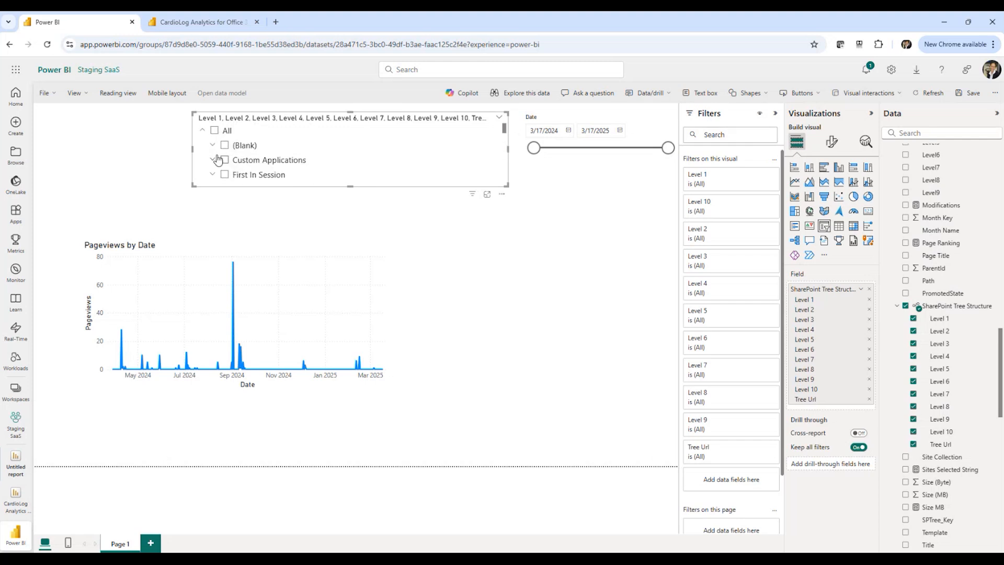
pyautogui.click(203, 130)
pyautogui.click(517, 254)
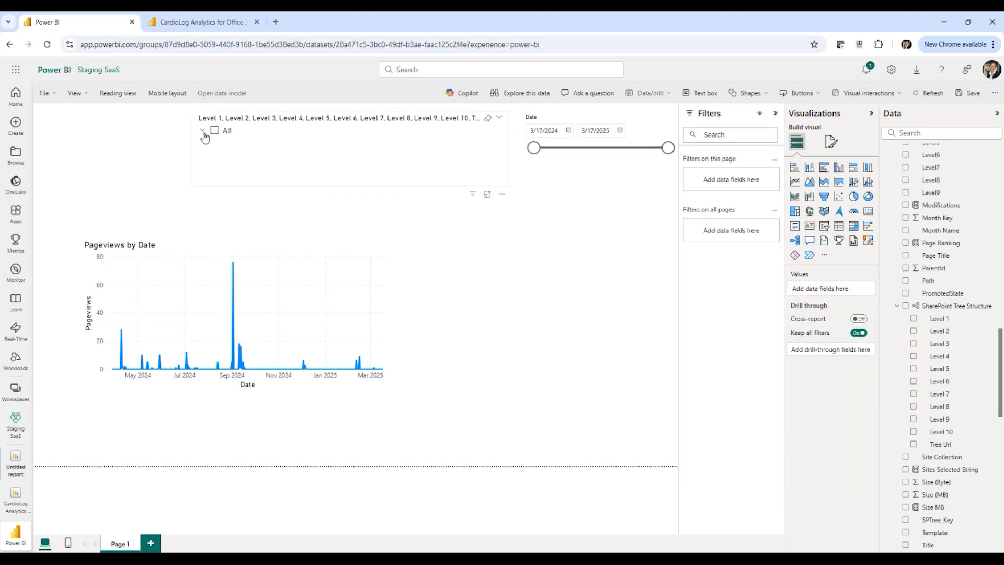
# - Narrow the SharePoint tree slicer by pulling in its left edge, keeping it next to the date slicer
pyautogui.click(196, 153)
pyautogui.moveTo(193, 150); pyautogui.dragTo(321, 150)
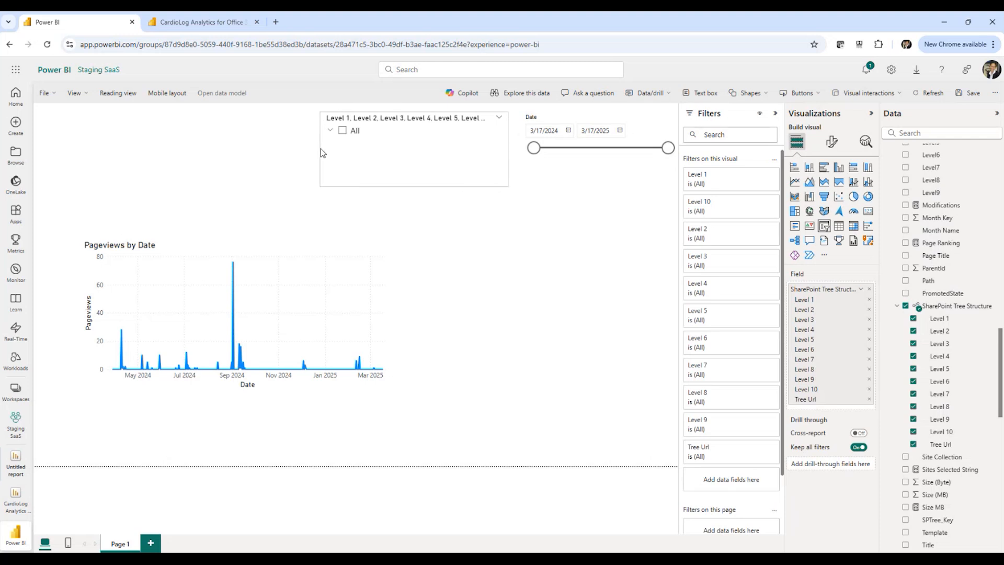
pyautogui.click(606, 266)
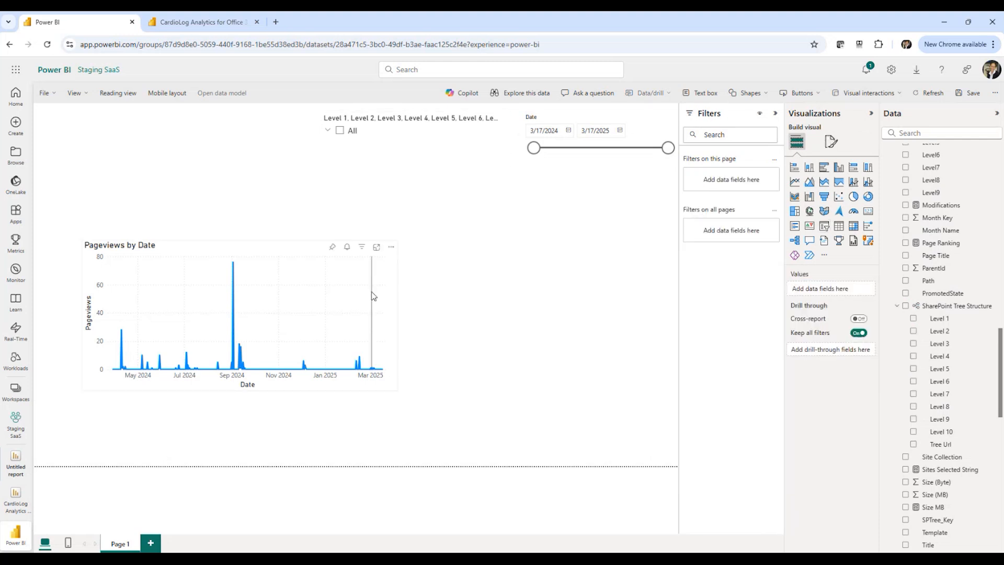
# - Move the Pageviews by Date chart up to just below the slicers and deselect it
pyautogui.click(394, 290)
pyautogui.moveTo(173, 244); pyautogui.dragTo(166, 173)
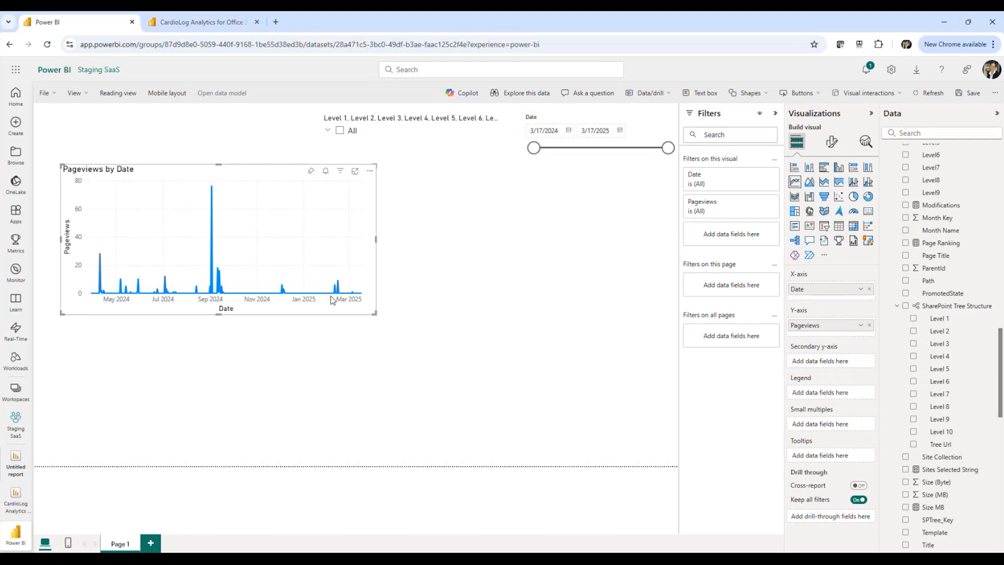
pyautogui.click(538, 240)
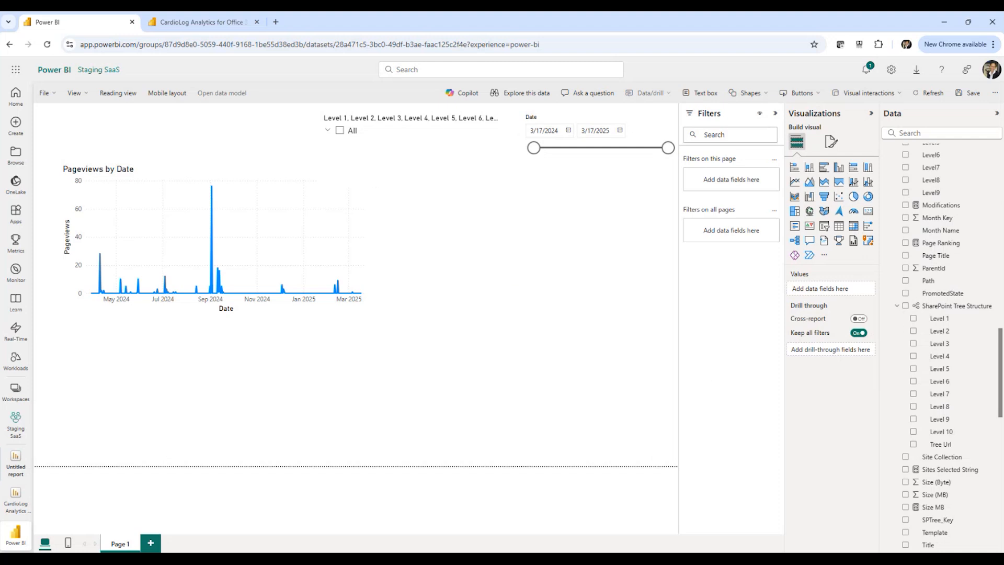
# - Add a table visual beside the pageviews chart and fill it with the Title field from the SharePoint Tree table
pyautogui.click(839, 232)
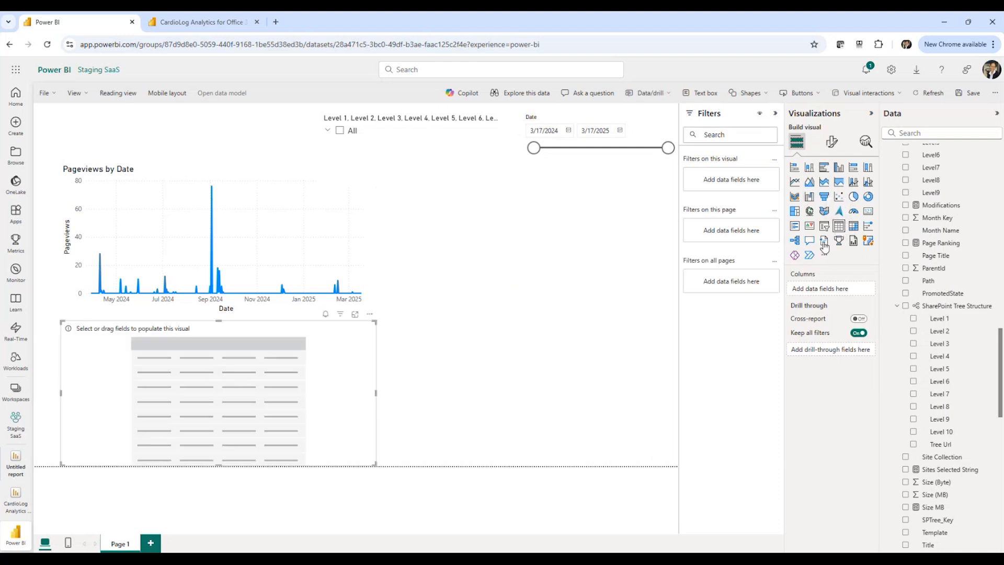
pyautogui.moveTo(333, 358); pyautogui.dragTo(649, 220)
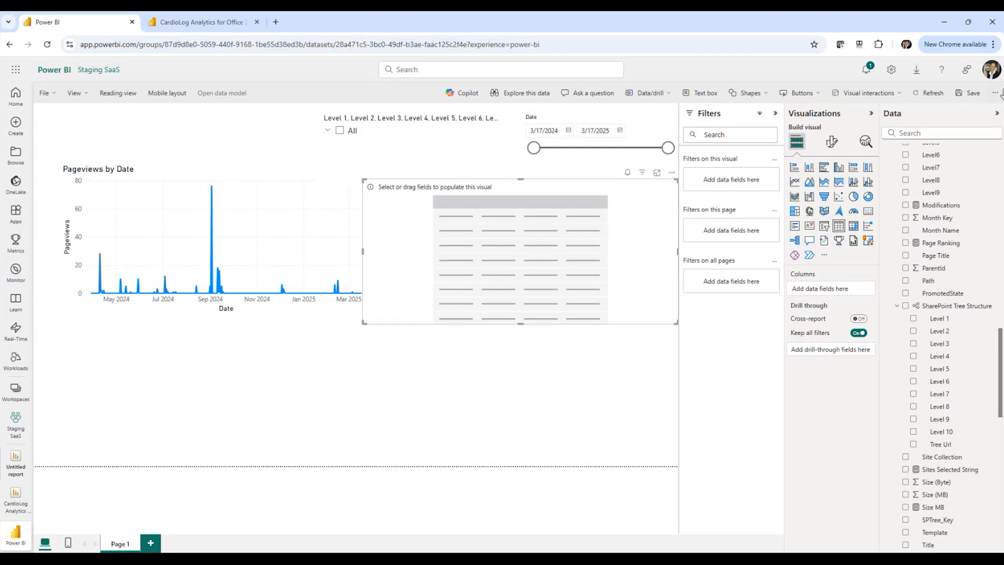
pyautogui.click(934, 131)
pyautogui.scroll(6, 962, 256)
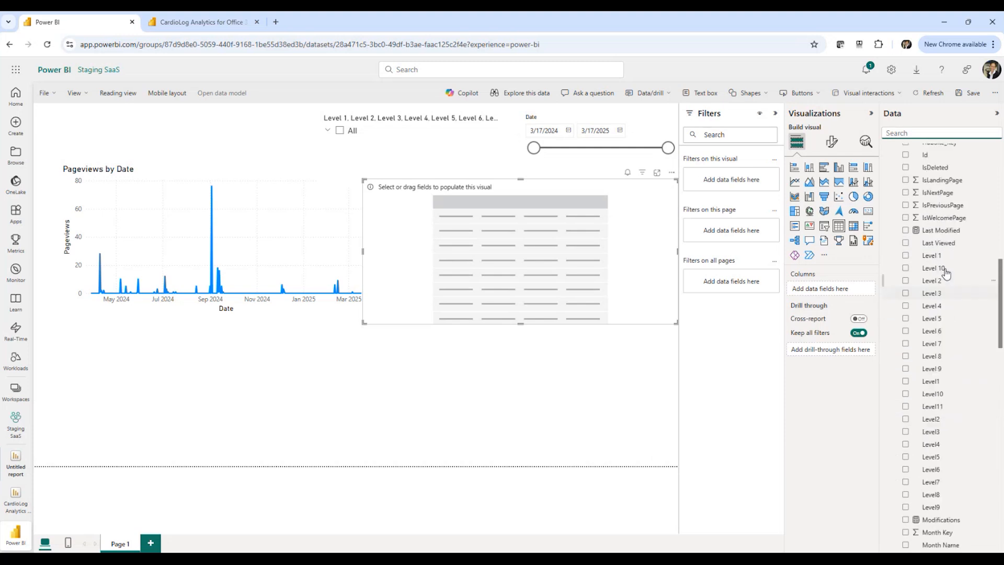
pyautogui.scroll(5, 949, 283)
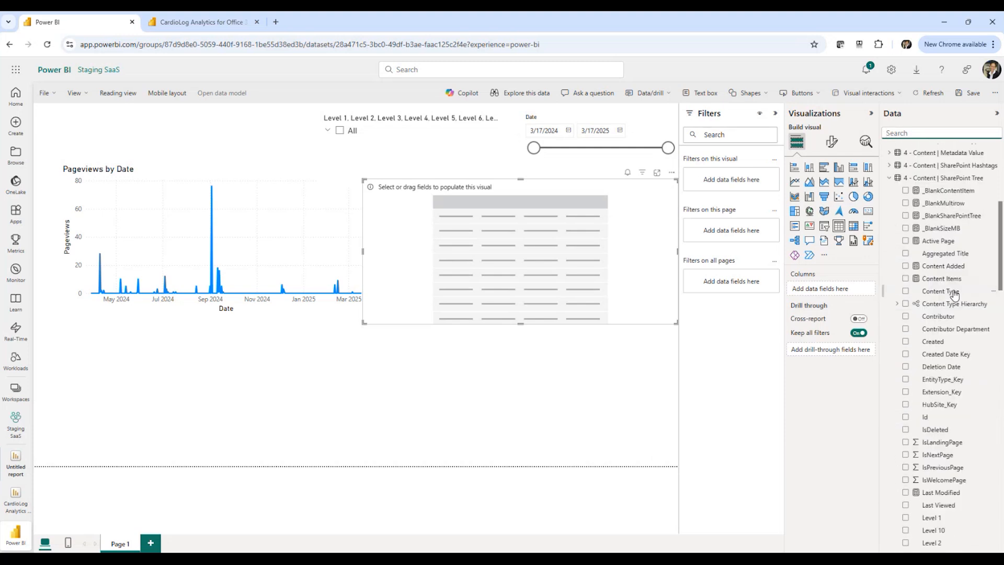
pyautogui.scroll(1, 962, 233)
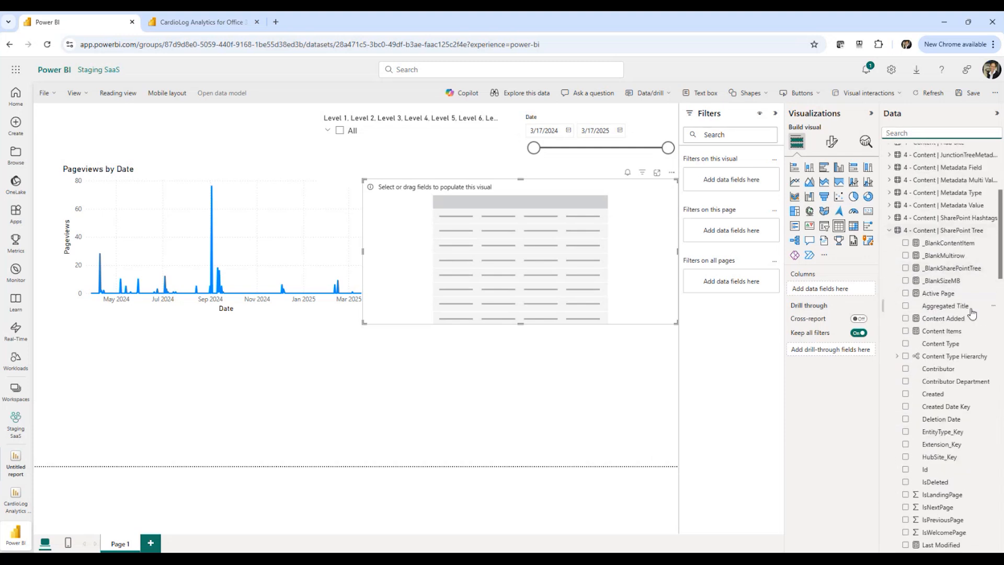
pyautogui.scroll(-2, 973, 317)
pyautogui.scroll(-8, 974, 325)
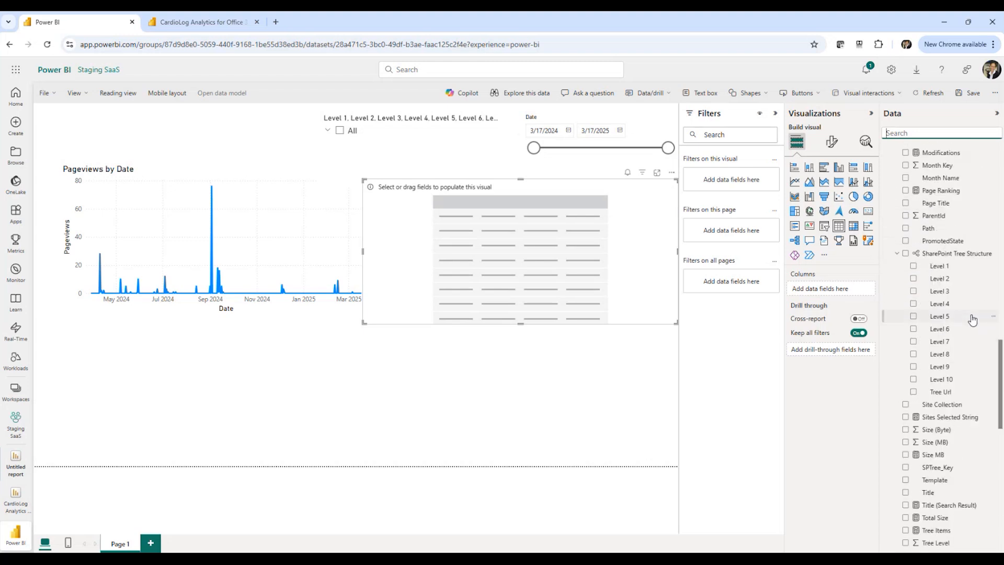
pyautogui.click(897, 253)
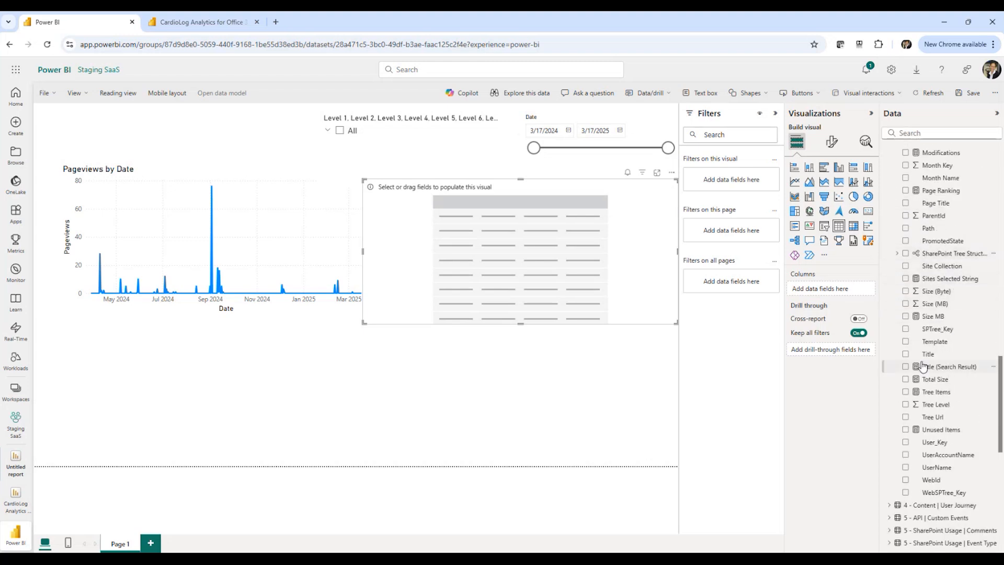
pyautogui.moveTo(929, 357); pyautogui.dragTo(545, 231)
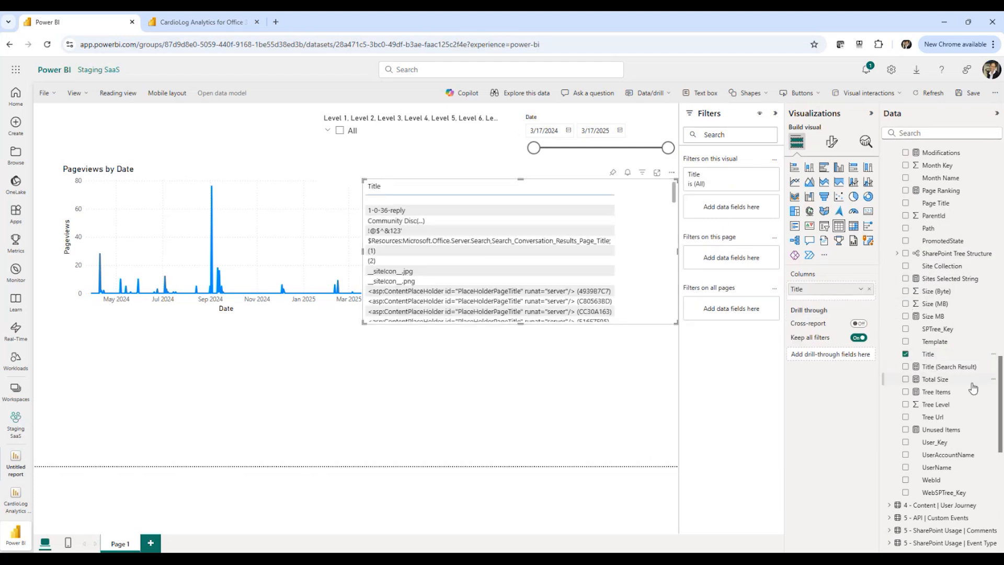
# - Add the Tree Url field to the table as its second column and bring that column into view
pyautogui.scroll(-2, 972, 386)
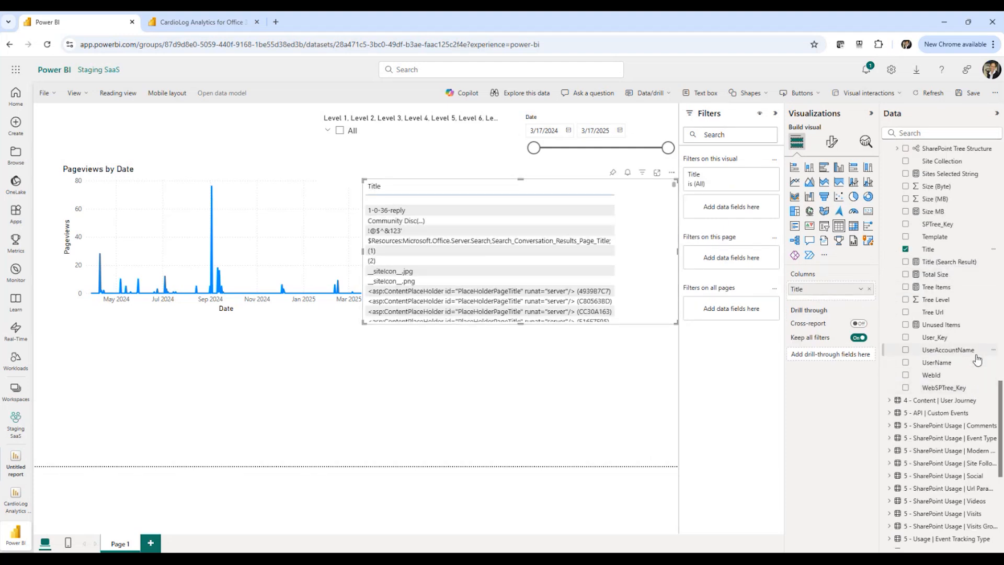
pyautogui.moveTo(933, 316); pyautogui.dragTo(596, 207)
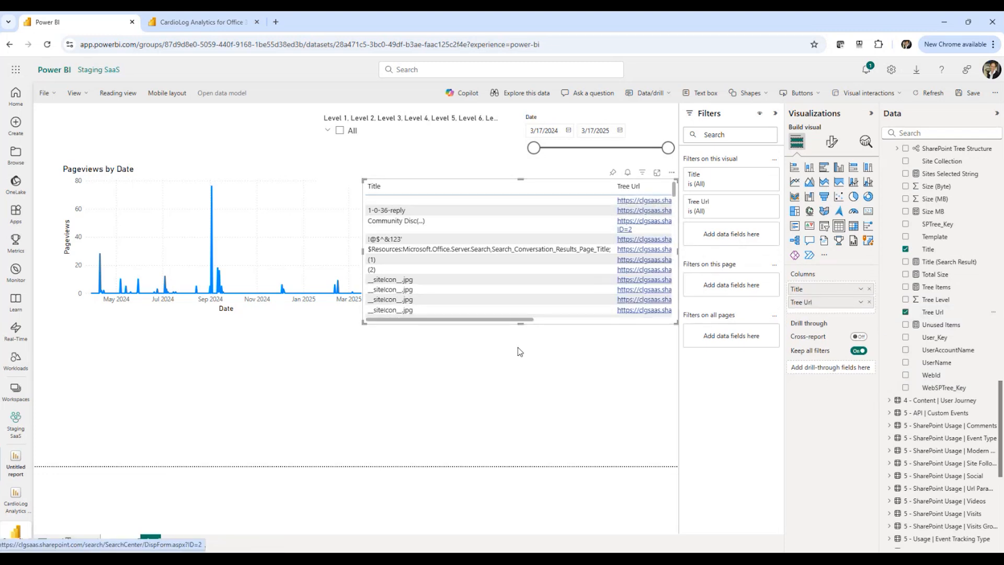
pyautogui.moveTo(522, 320); pyautogui.dragTo(630, 323)
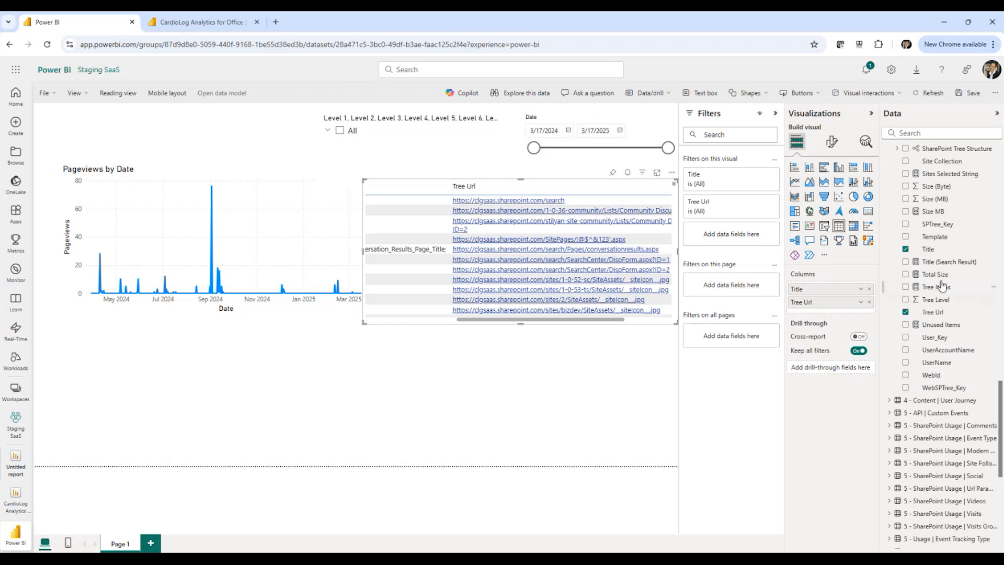
# - Add the Created field as the table's third column and move the table below the pageviews chart
pyautogui.scroll(3, 941, 286)
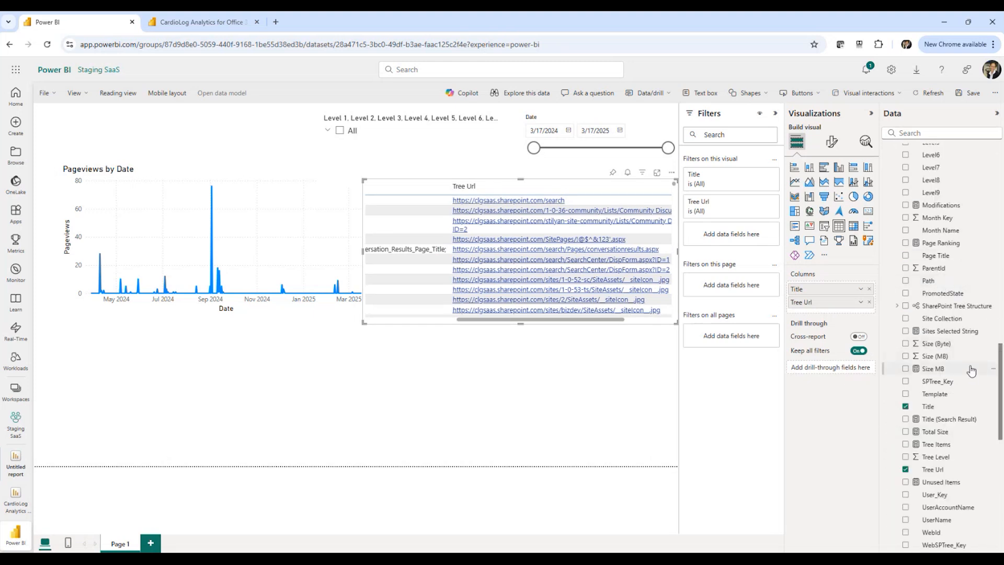
pyautogui.scroll(2, 970, 370)
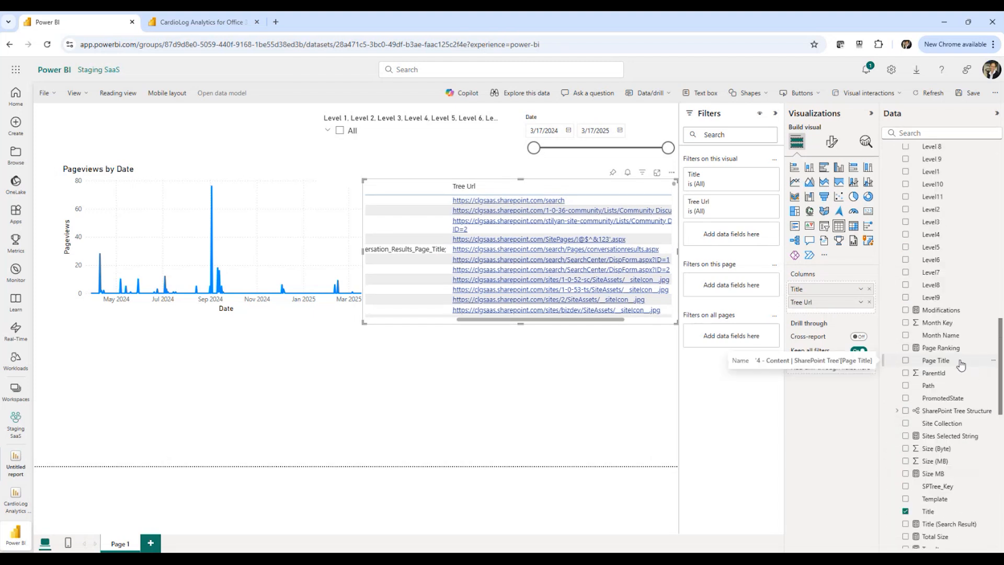
pyautogui.scroll(7, 957, 313)
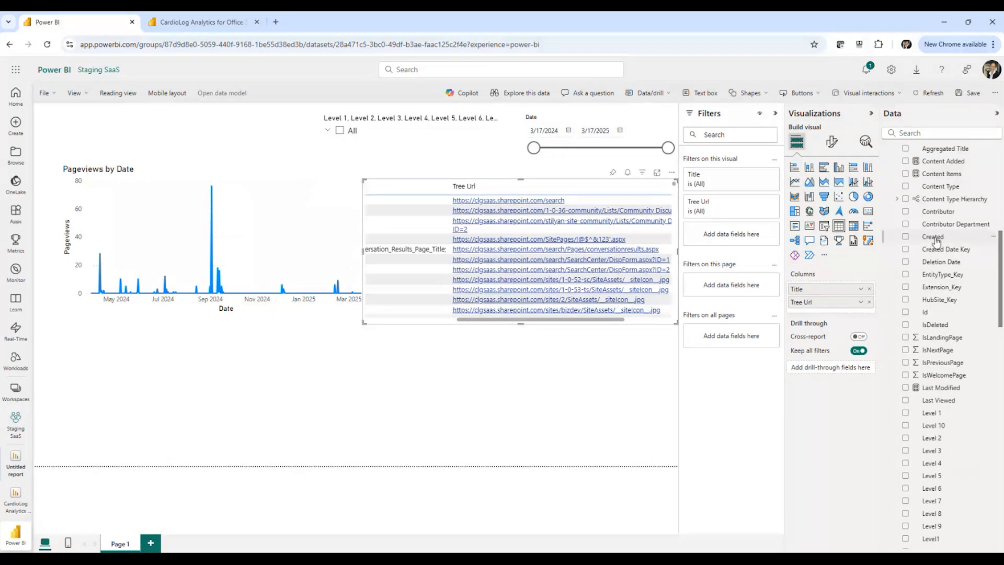
pyautogui.moveTo(608, 194); pyautogui.dragTo(321, 343)
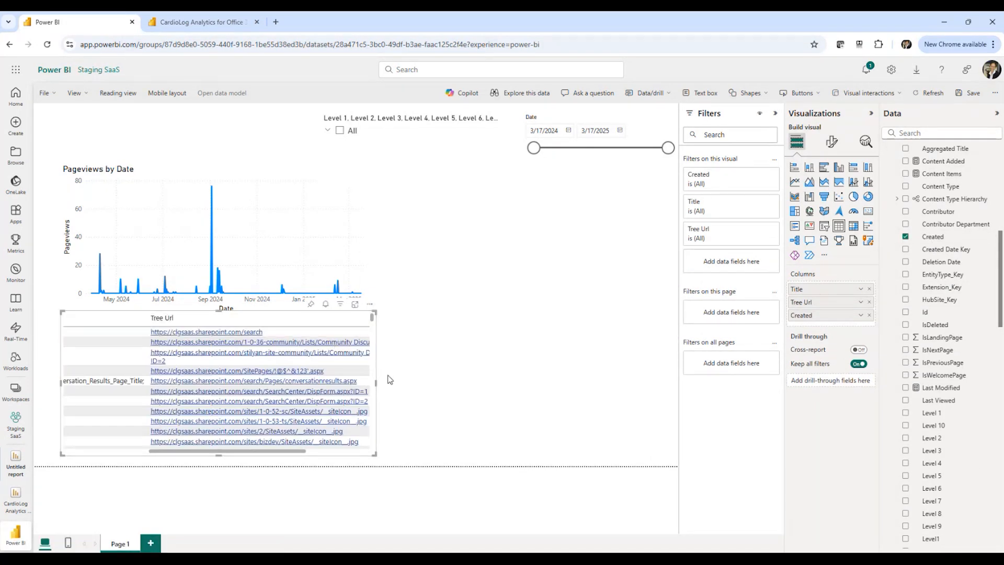
# - Widen the table to nearly the page width and narrow its Title column so all three columns fit
pyautogui.moveTo(376, 382); pyautogui.dragTo(643, 397)
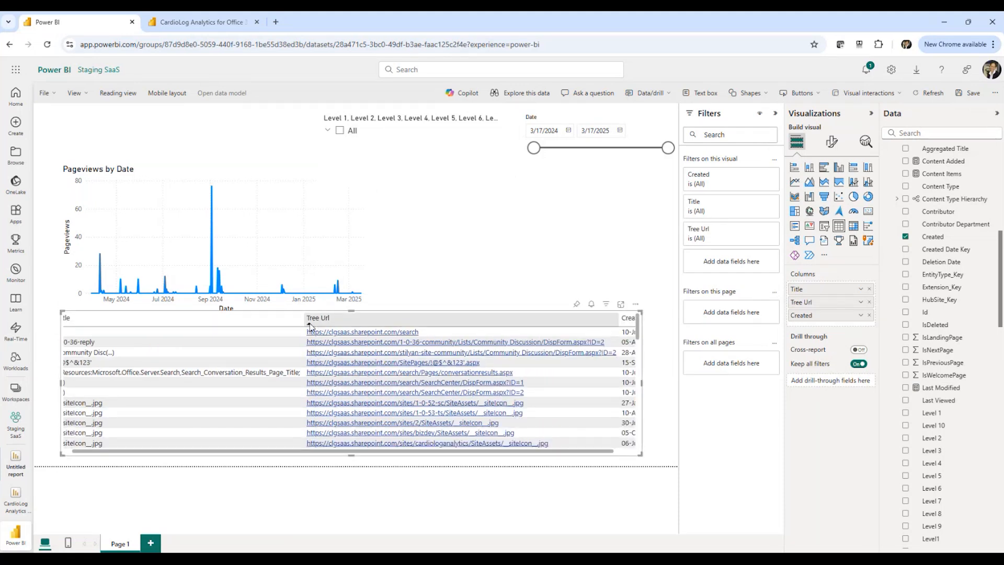
pyautogui.moveTo(303, 321); pyautogui.dragTo(160, 324)
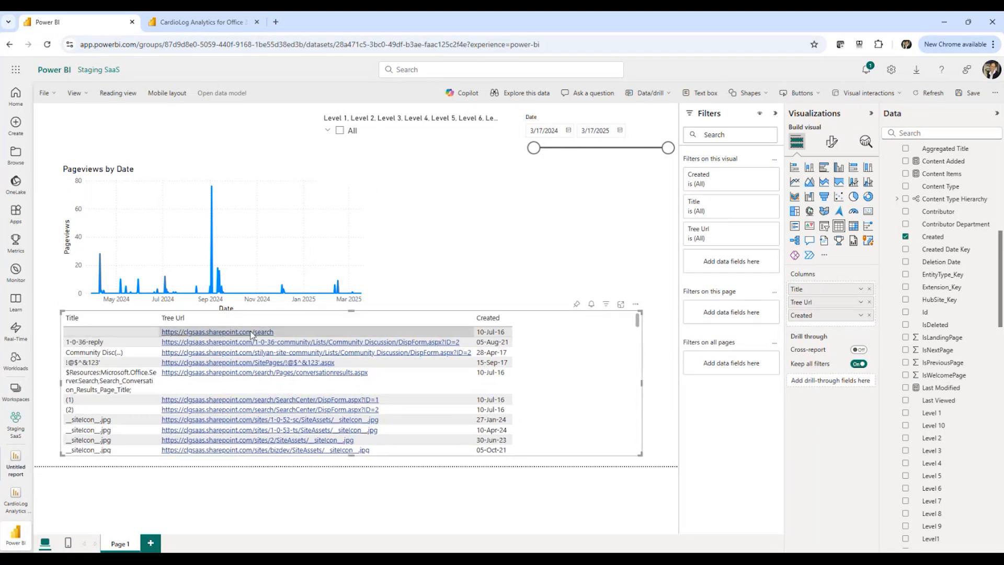
# - Find the Pageviews measure in the SharePoint Usage table and add it as the content table's fourth column
pyautogui.click(936, 132)
pyautogui.write('page')
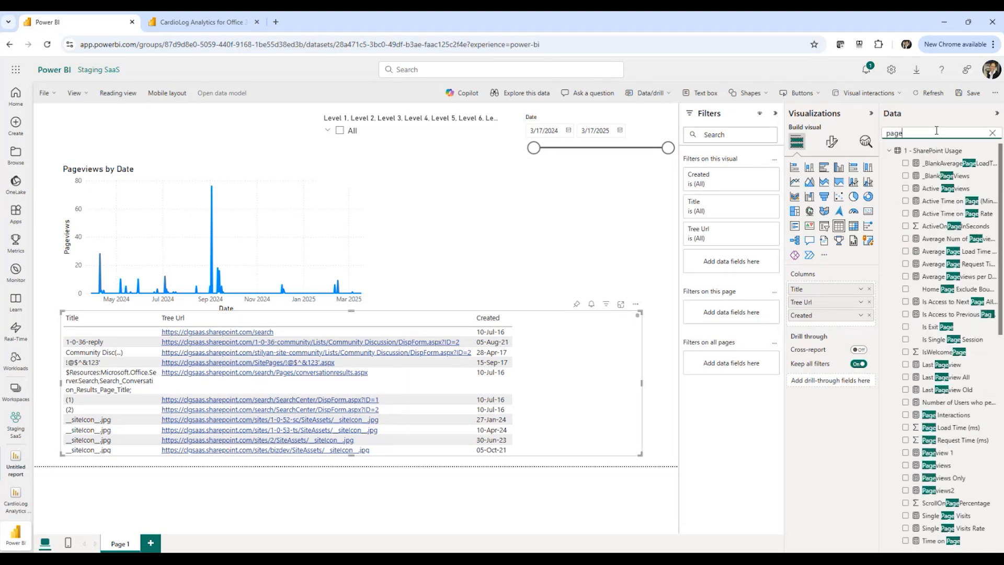
pyautogui.write('view')
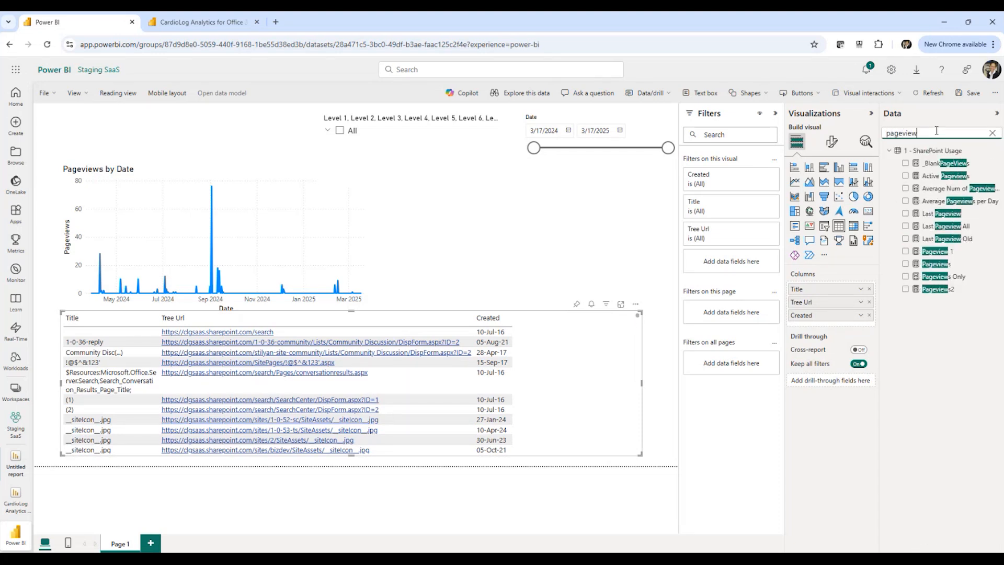
pyautogui.write('s')
pyautogui.moveTo(939, 214); pyautogui.dragTo(826, 325)
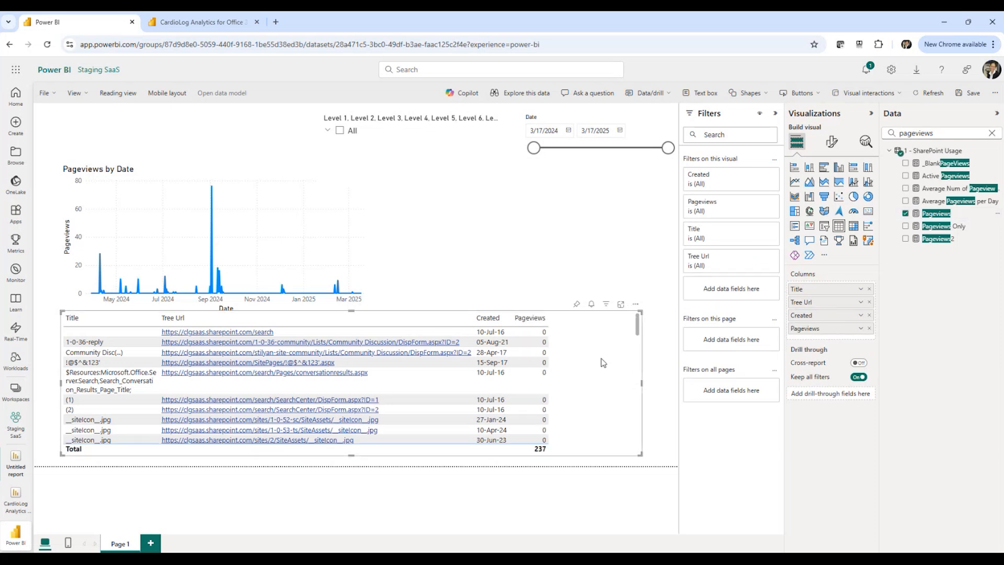
# - Search the fields for "active user" and add the Active Users measure from the Visitors table as the content table's fifth column
pyautogui.doubleClick(941, 137)
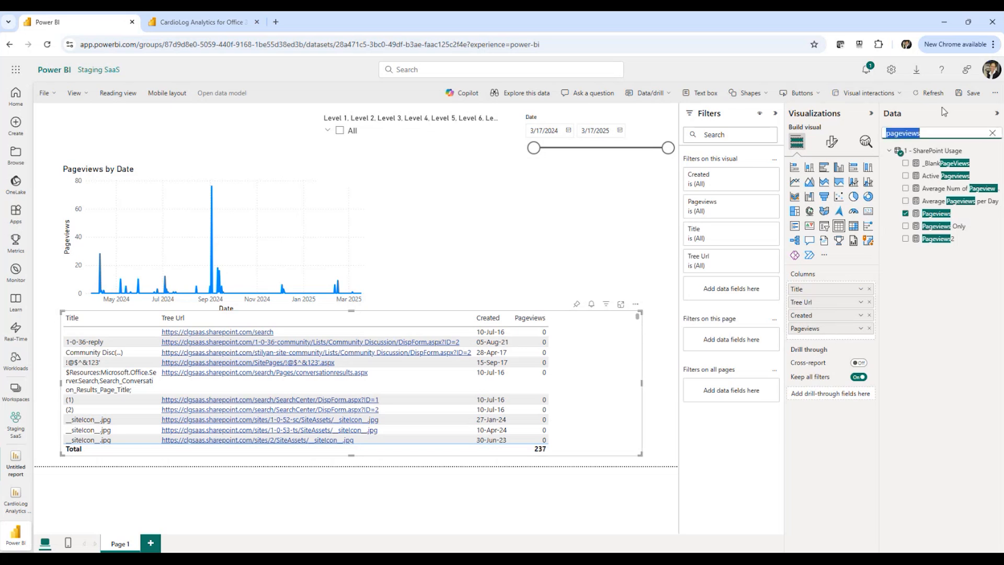
pyautogui.press('BackSpace')
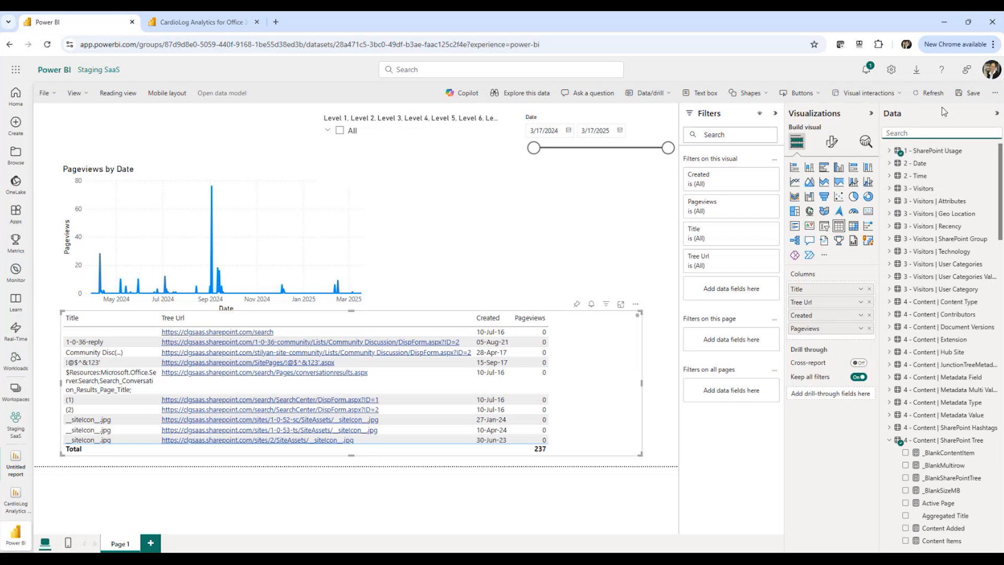
pyautogui.write('act')
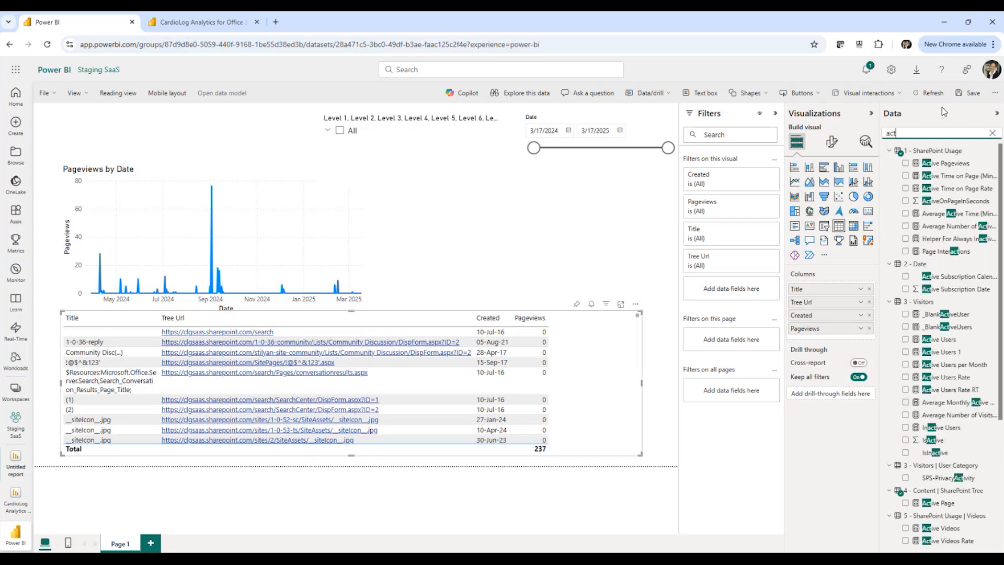
pyautogui.write('ive user')
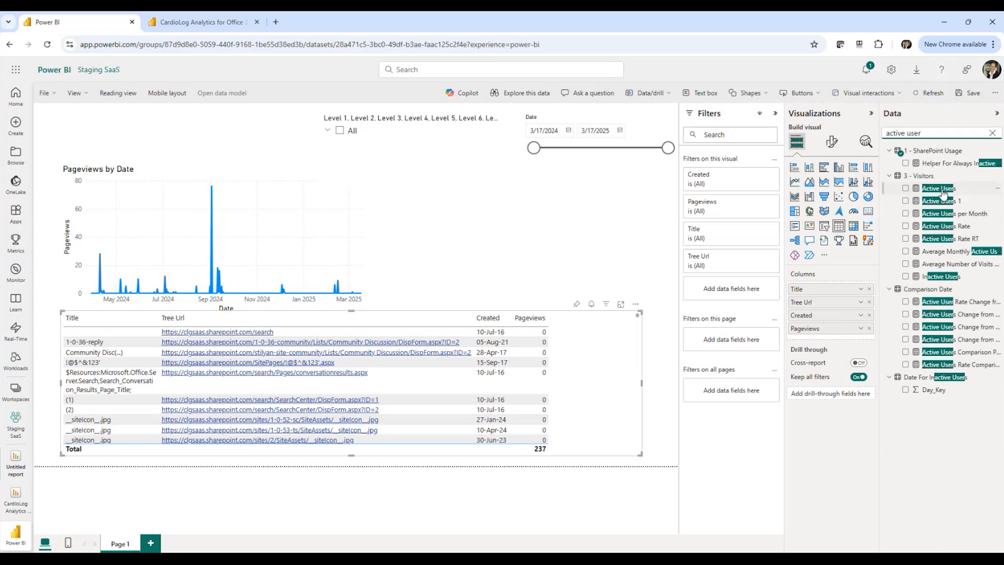
pyautogui.moveTo(942, 194); pyautogui.dragTo(842, 343)
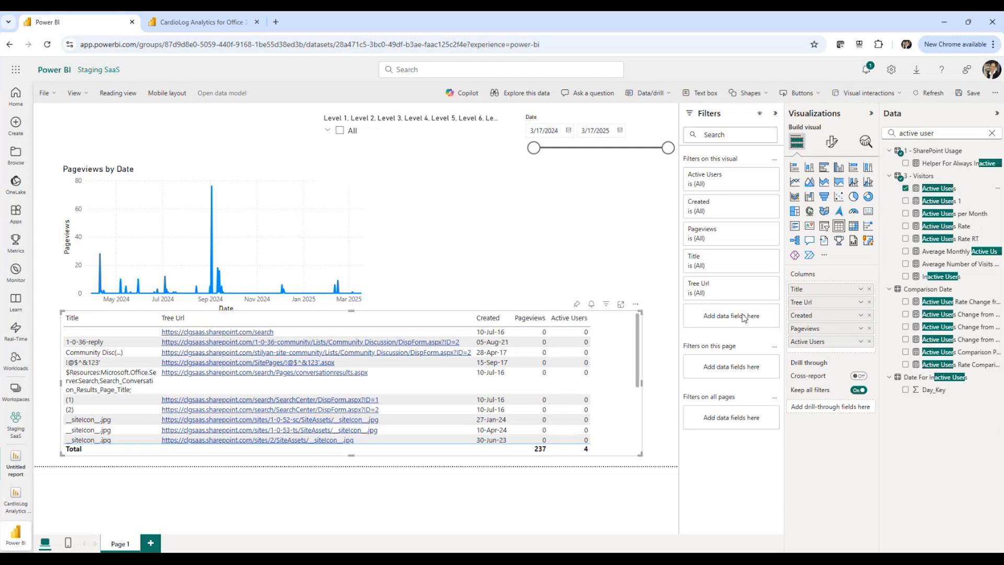
# - Search the fields for "duration" and add Average Duration (Minutes) from the SharePoint Usage table as the content table's sixth column
pyautogui.click(941, 134)
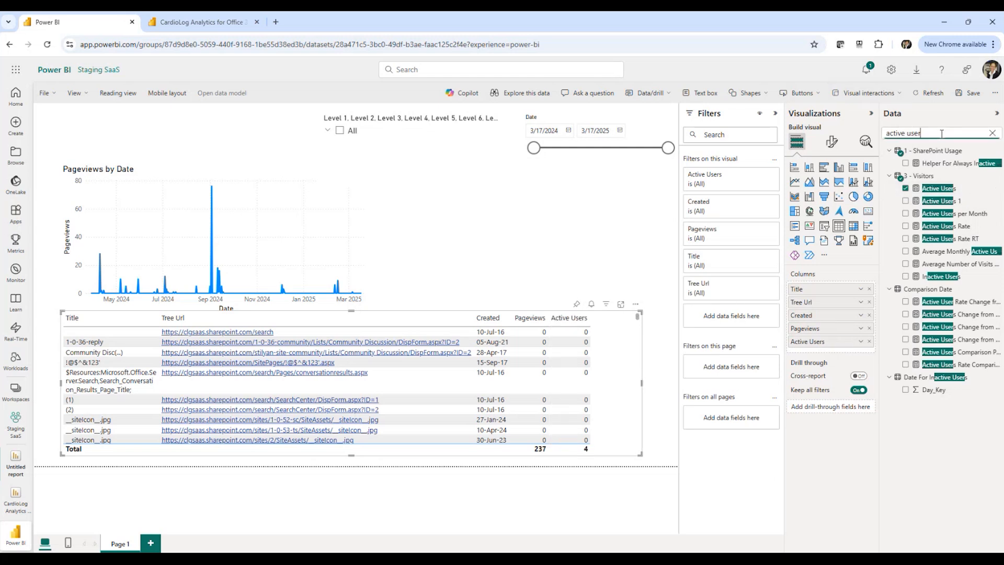
pyautogui.press('BackSpace')
pyautogui.press('BackSpace')
pyautogui.press('BackSpace')
pyautogui.press('BackSpace')
pyautogui.press('BackSpace')
pyautogui.press('BackSpace')
pyautogui.press('BackSpace')
pyautogui.press('BackSpace')
pyautogui.press('BackSpace')
pyautogui.press('BackSpace')
pyautogui.press('BackSpace')
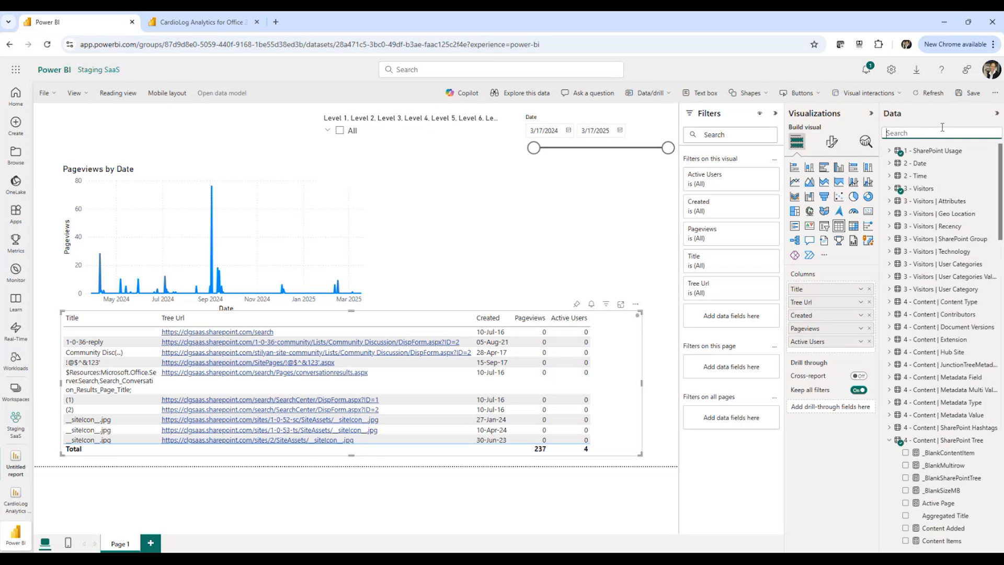
pyautogui.write('dur')
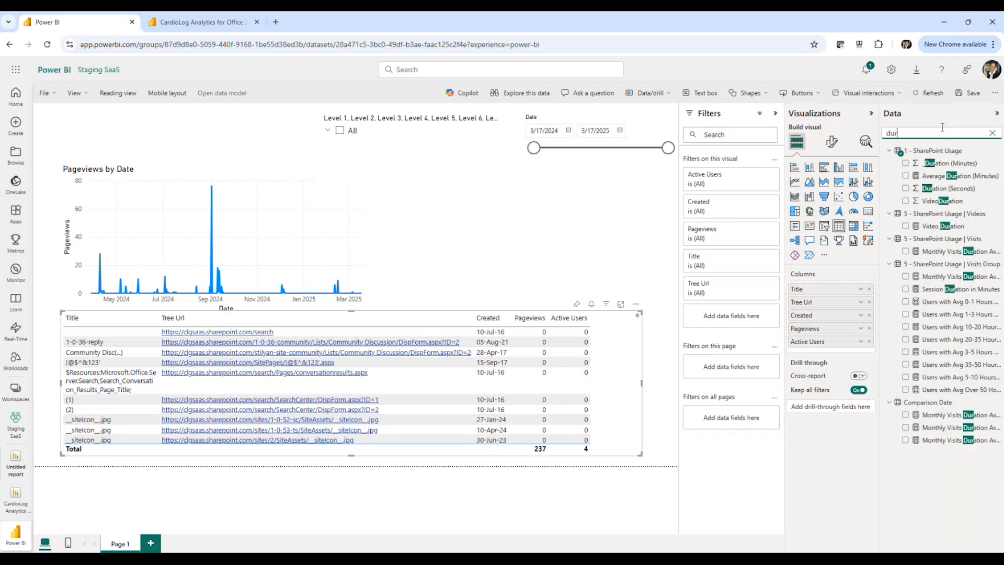
pyautogui.write('ation')
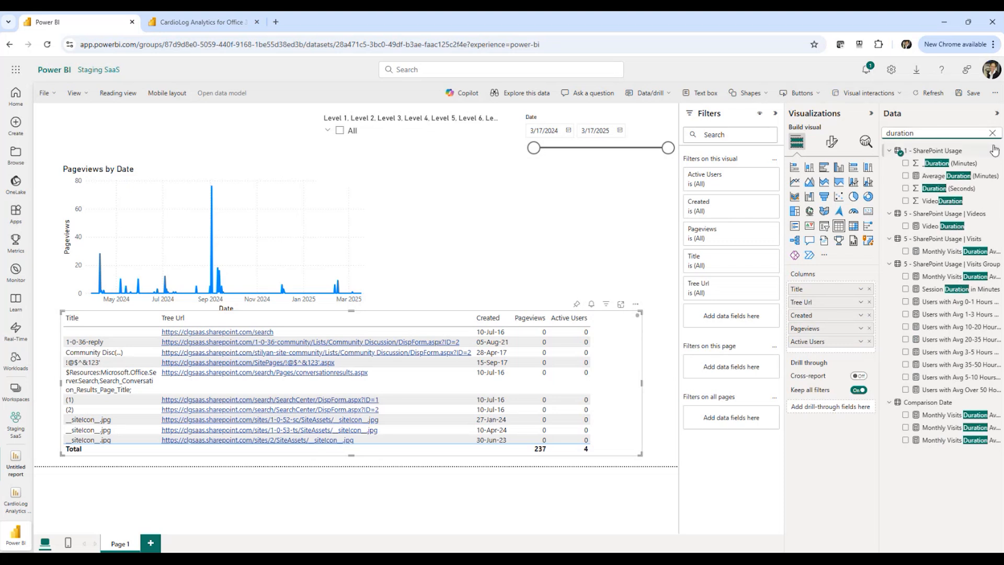
pyautogui.moveTo(956, 177); pyautogui.dragTo(843, 357)
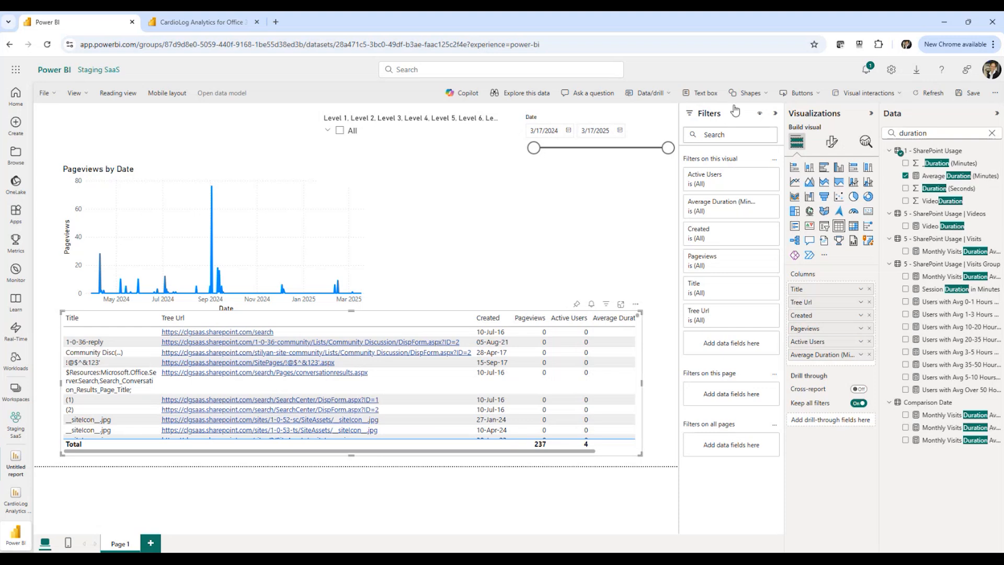
# - Shift the content table slightly down and filter it to items whose Pageviews value is greater than 0
pyautogui.moveTo(686, 161); pyautogui.dragTo(734, 159)
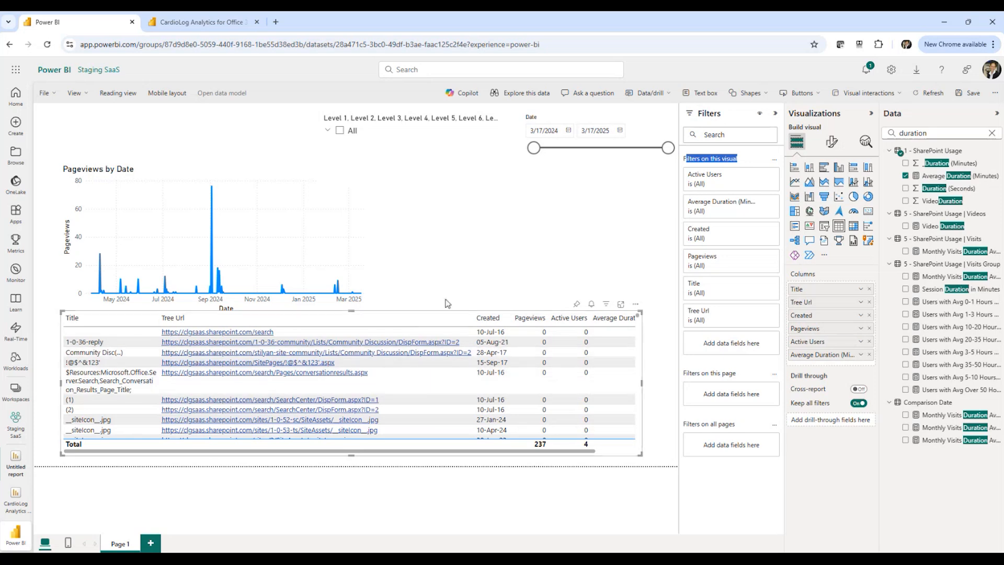
pyautogui.moveTo(519, 346); pyautogui.dragTo(523, 357)
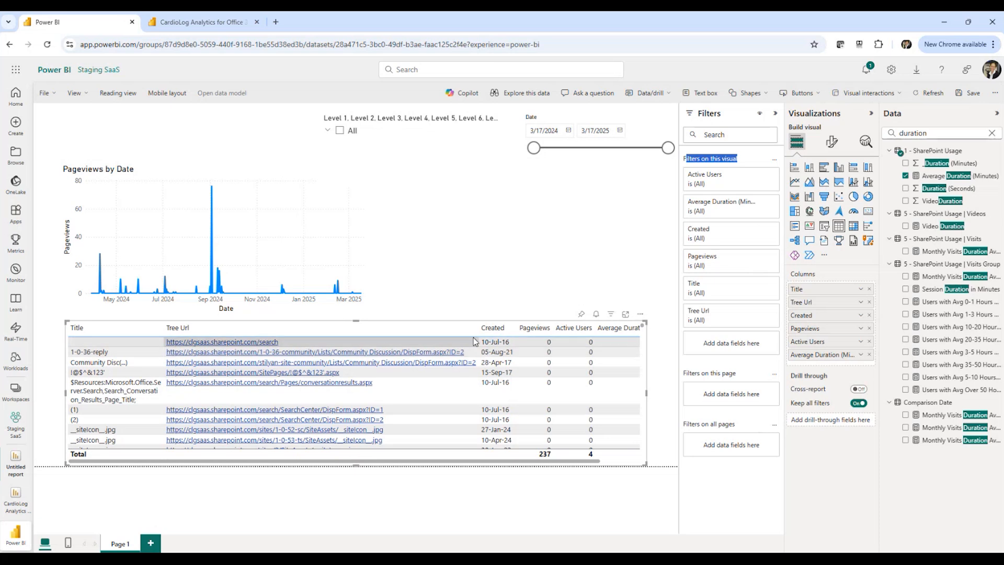
pyautogui.click(720, 262)
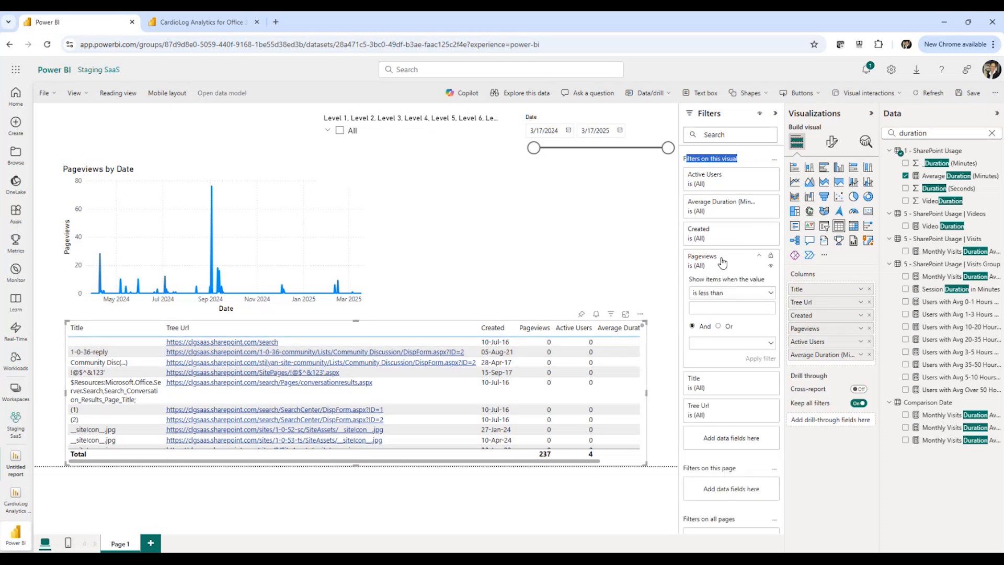
pyautogui.click(731, 293)
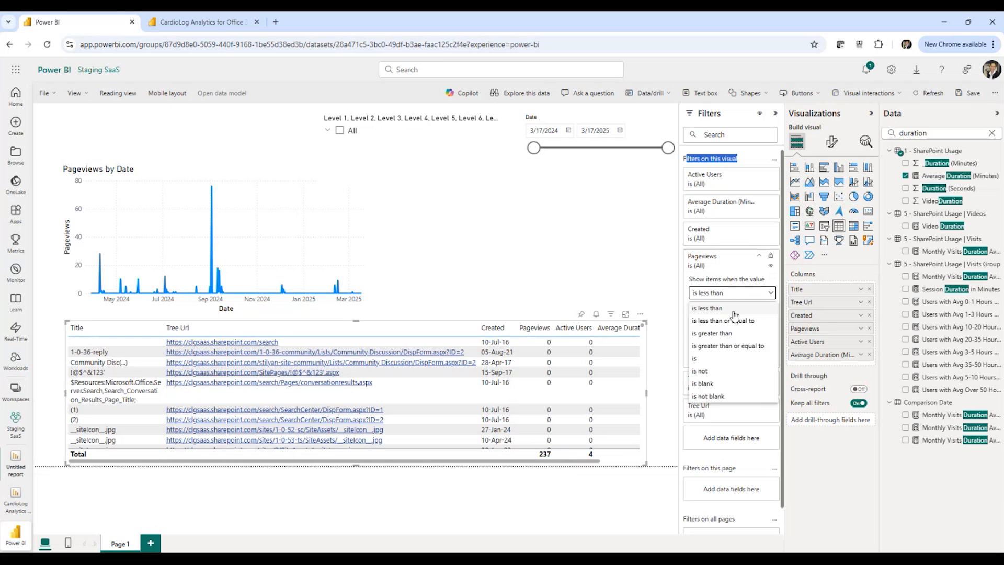
pyautogui.click(715, 334)
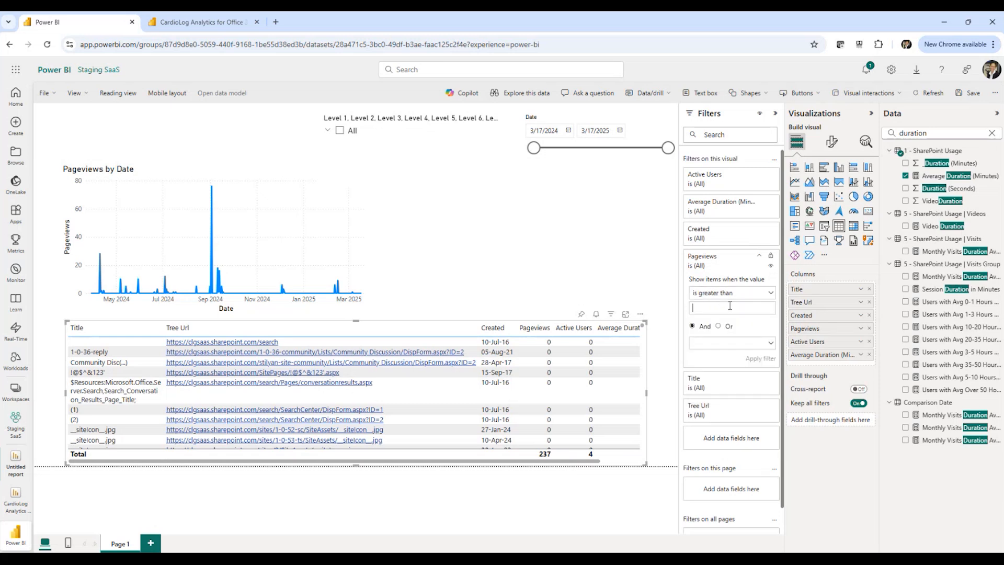
pyautogui.write('0')
pyautogui.click(763, 359)
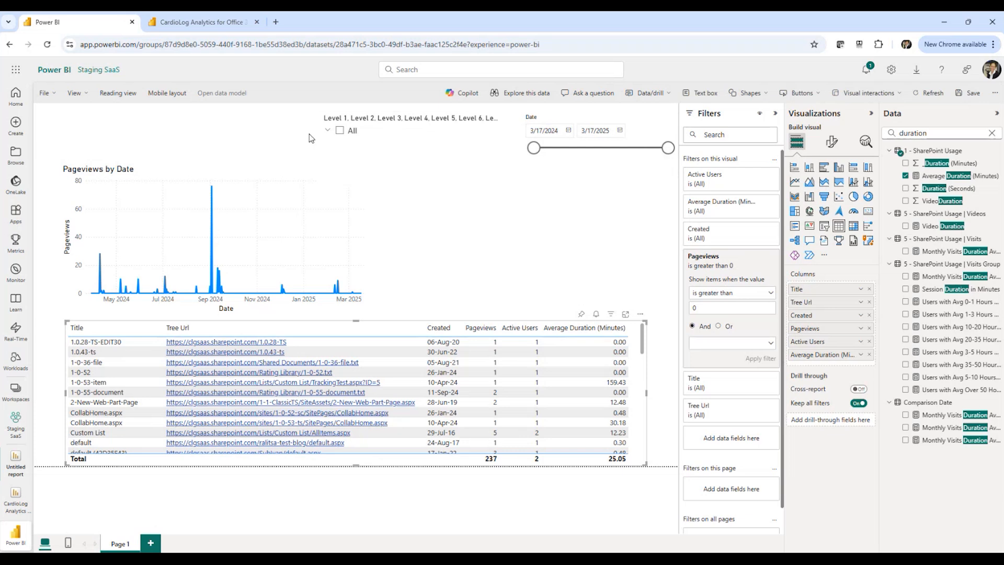
# - Expand the All node in the site-tree slicer and sort the content table by Tree Url in ascending order
pyautogui.click(328, 131)
pyautogui.scroll(-5, 463, 157)
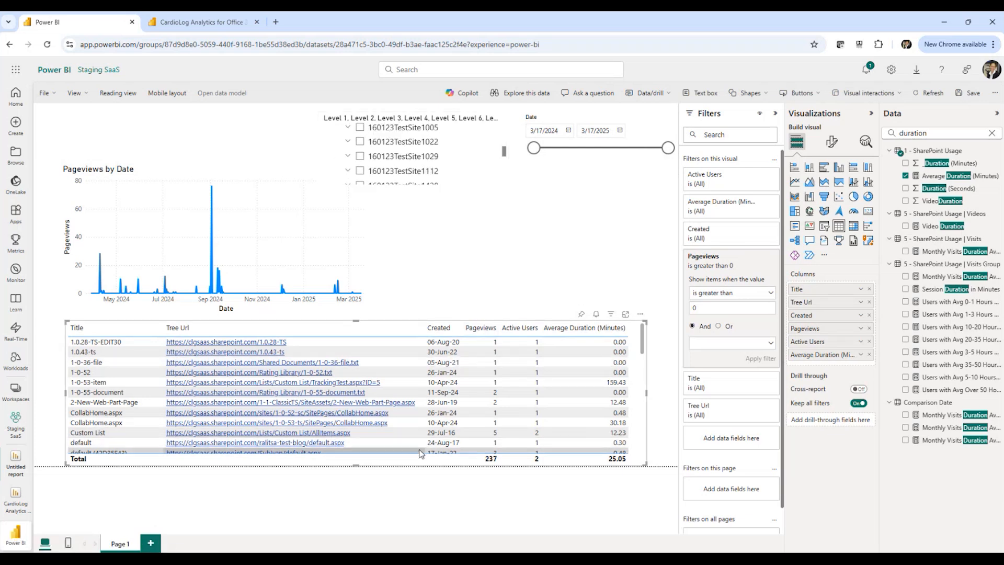
pyautogui.moveTo(504, 152); pyautogui.dragTo(503, 128)
pyautogui.click(565, 238)
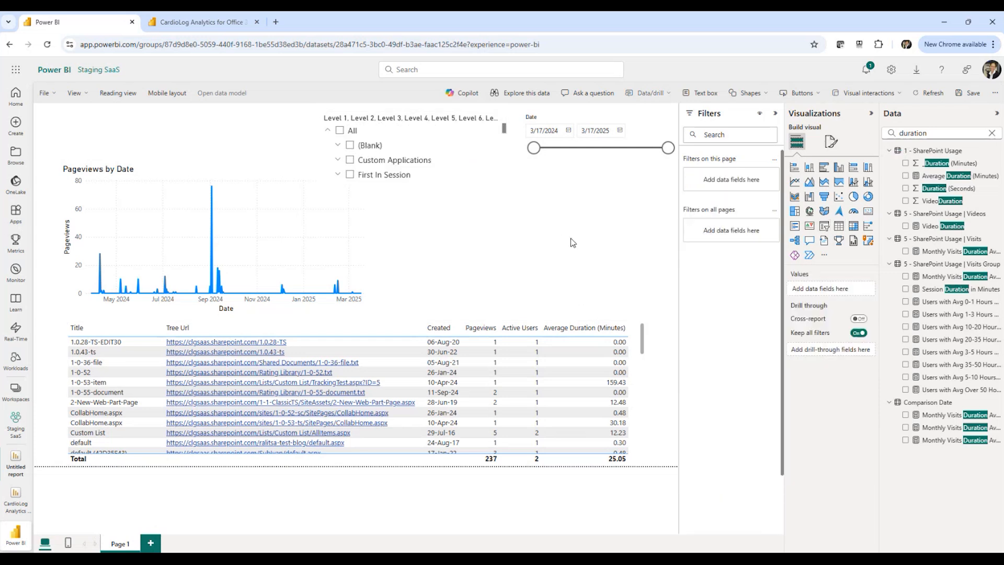
pyautogui.click(402, 323)
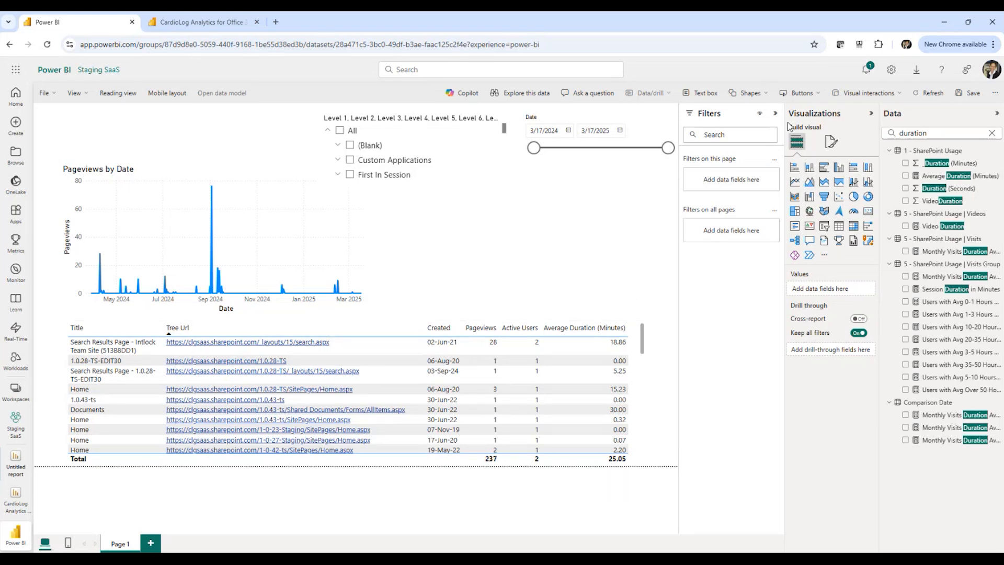
# - Clear the "duration" field search and collapse the SharePoint Tree table in the list of data fields
pyautogui.click(939, 131)
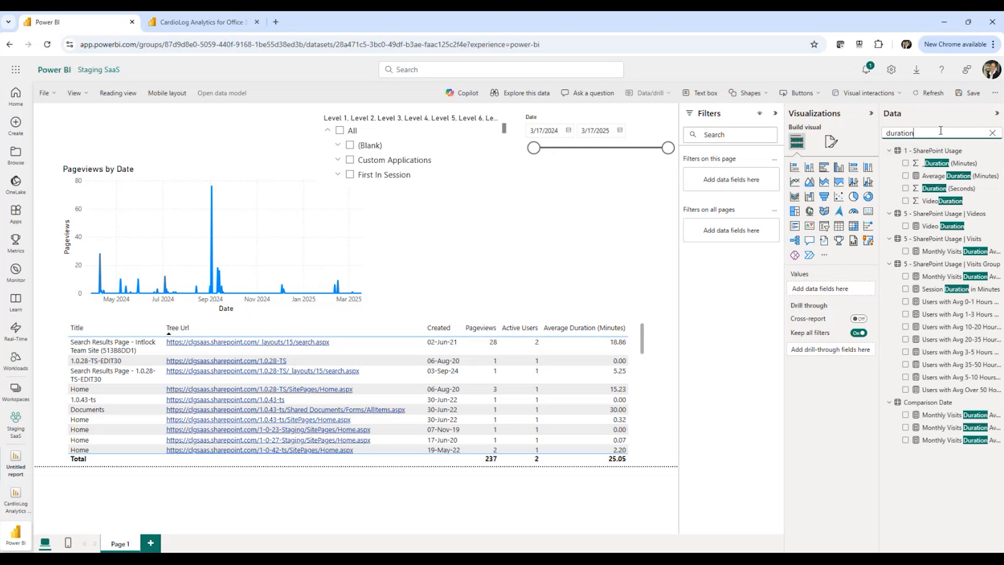
pyautogui.press('BackSpace')
pyautogui.press('BackSpace')
pyautogui.press('BackSpace')
pyautogui.press('BackSpace')
pyautogui.press('BackSpace')
pyautogui.press('BackSpace')
pyautogui.press('BackSpace')
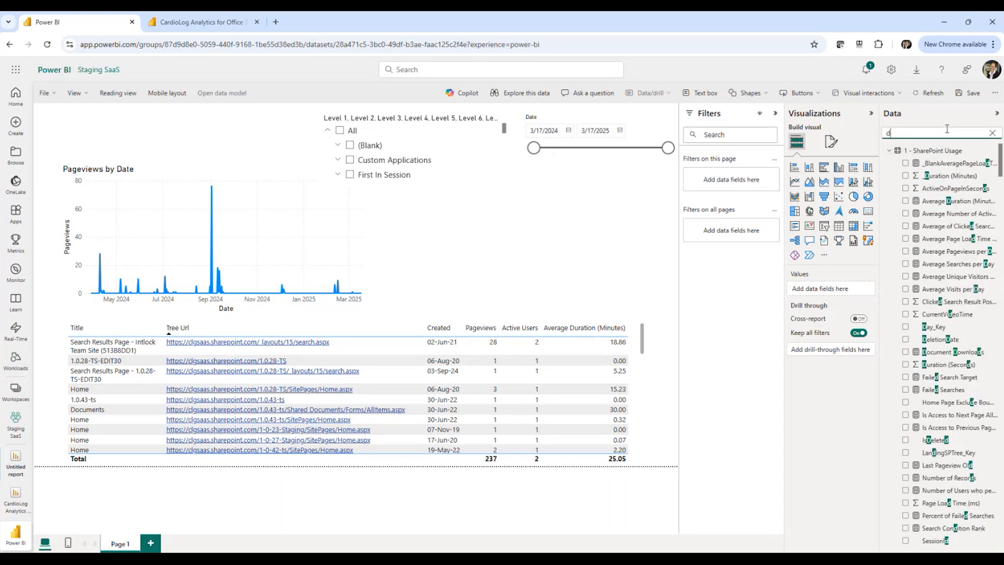
pyautogui.press('BackSpace')
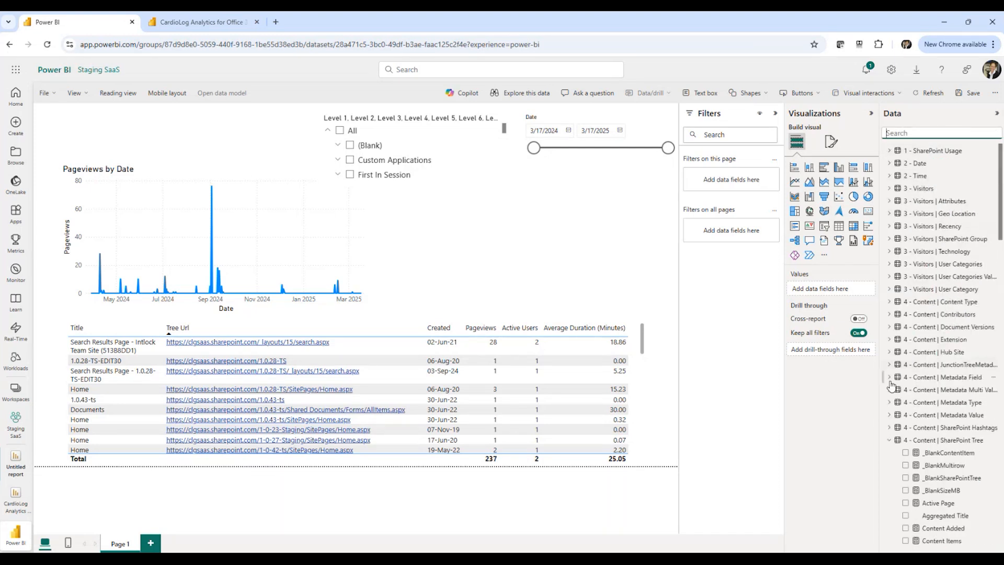
pyautogui.click(889, 440)
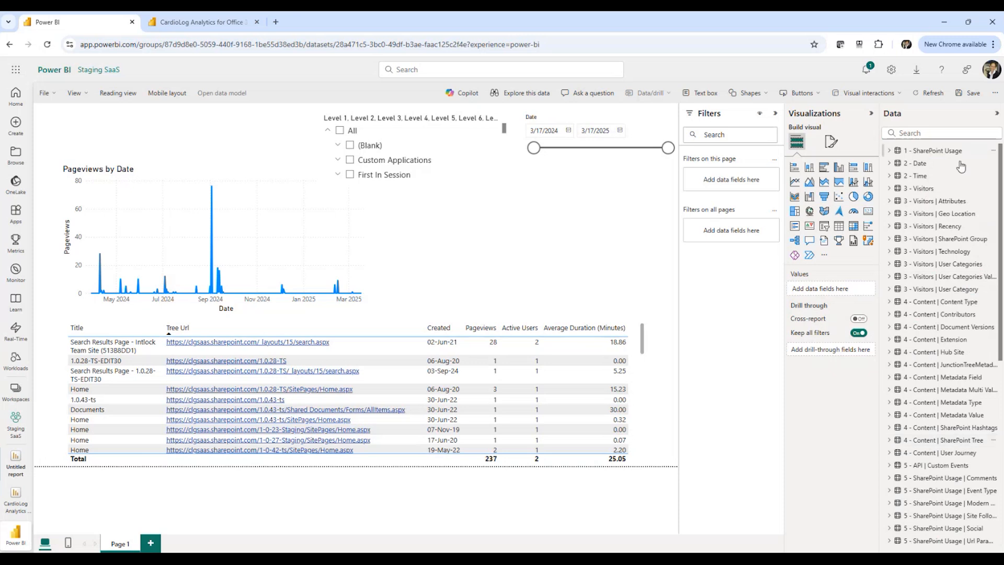
# - Add the Title field from the Content | Metadata Field table as a new last column of the content table
pyautogui.scroll(-2, 960, 171)
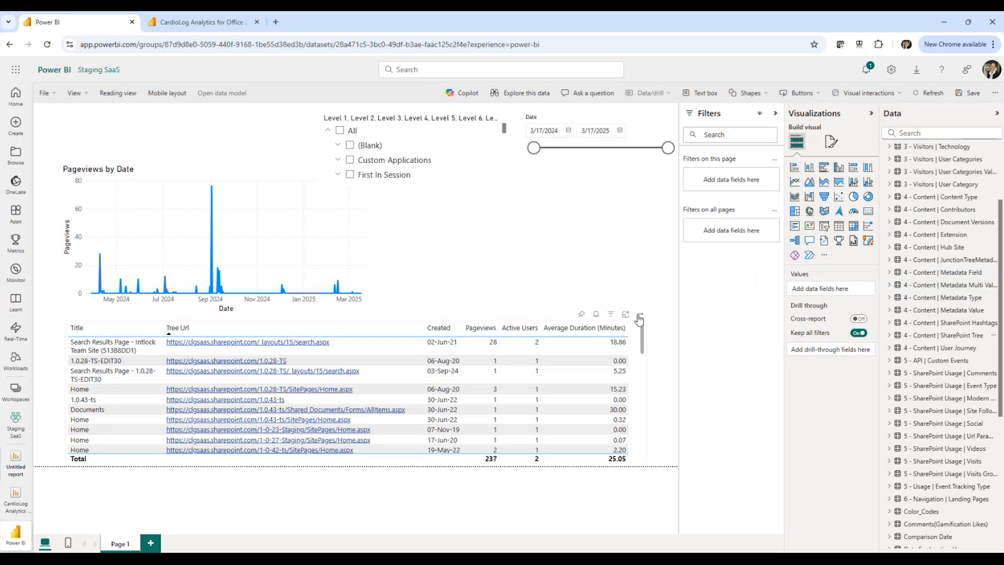
pyautogui.click(638, 332)
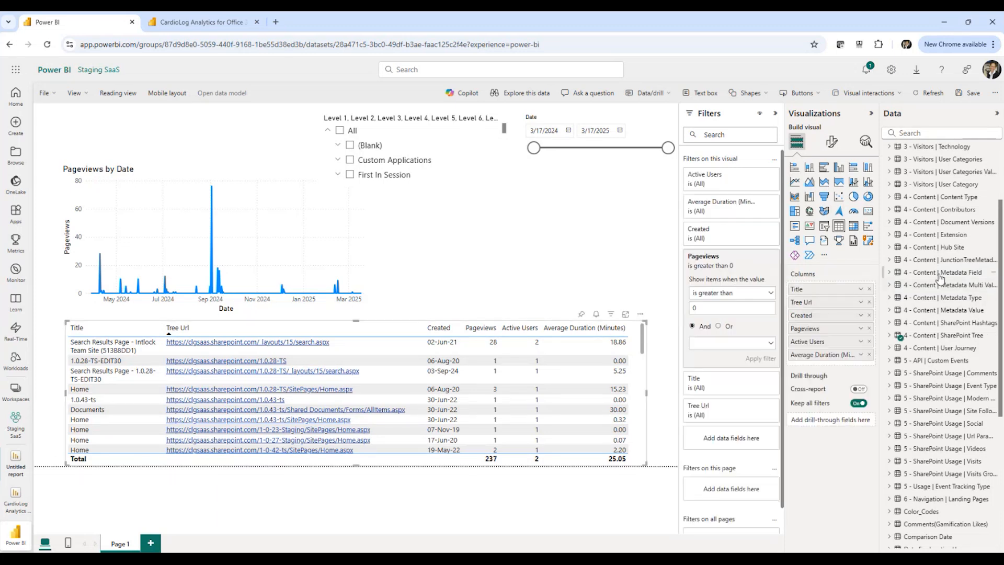
pyautogui.click(889, 272)
pyautogui.moveTo(929, 311); pyautogui.dragTo(631, 336)
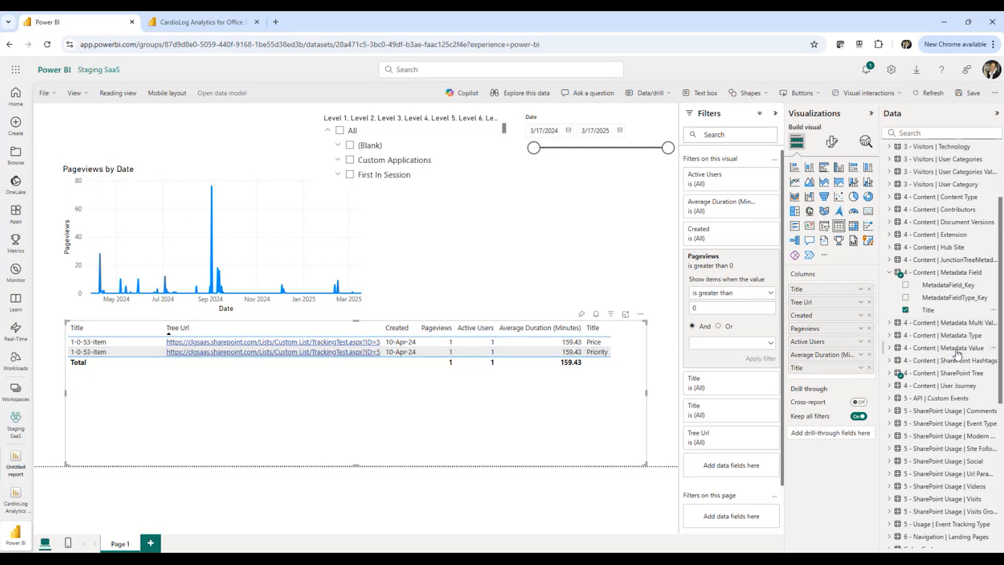
# - Add the TextValue field from the Content | Metadata Value table as the content table's last column
pyautogui.click(889, 348)
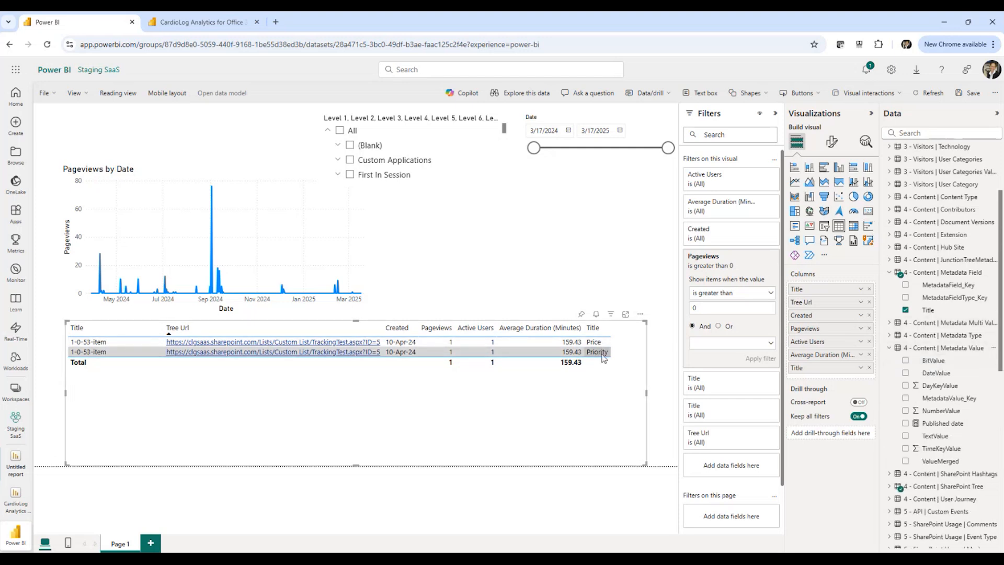
pyautogui.scroll(-1, 1001, 372)
pyautogui.scroll(-1, 1001, 372)
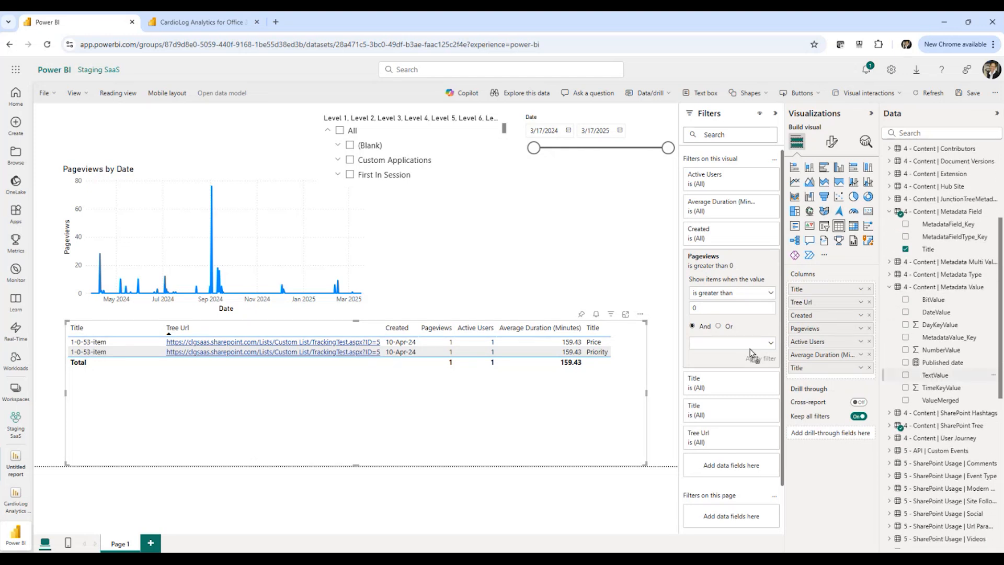
pyautogui.moveTo(635, 337); pyautogui.dragTo(636, 336)
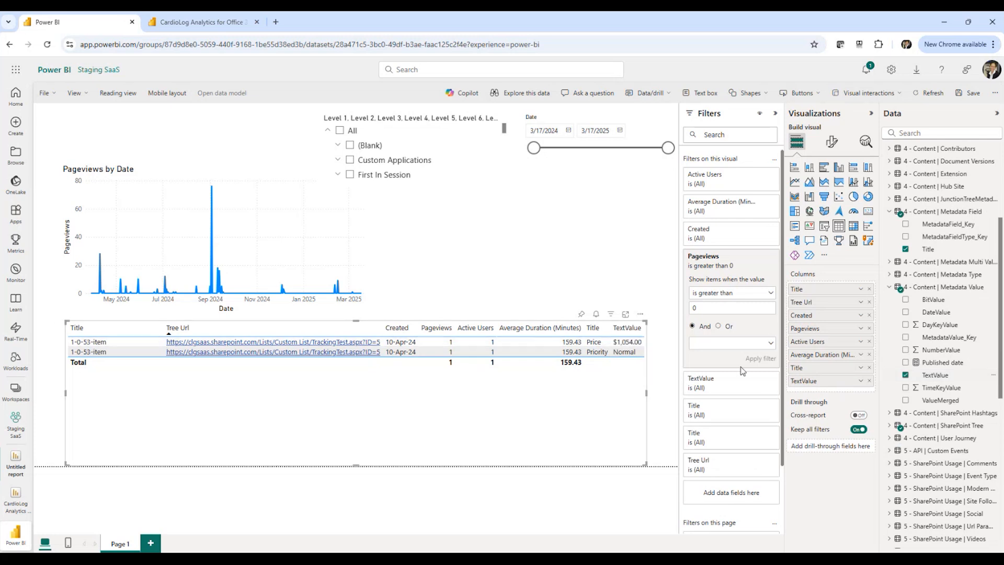
# - Filter the content table by TextValue, using basic filtering with the value "(2) Normal"
pyautogui.click(759, 378)
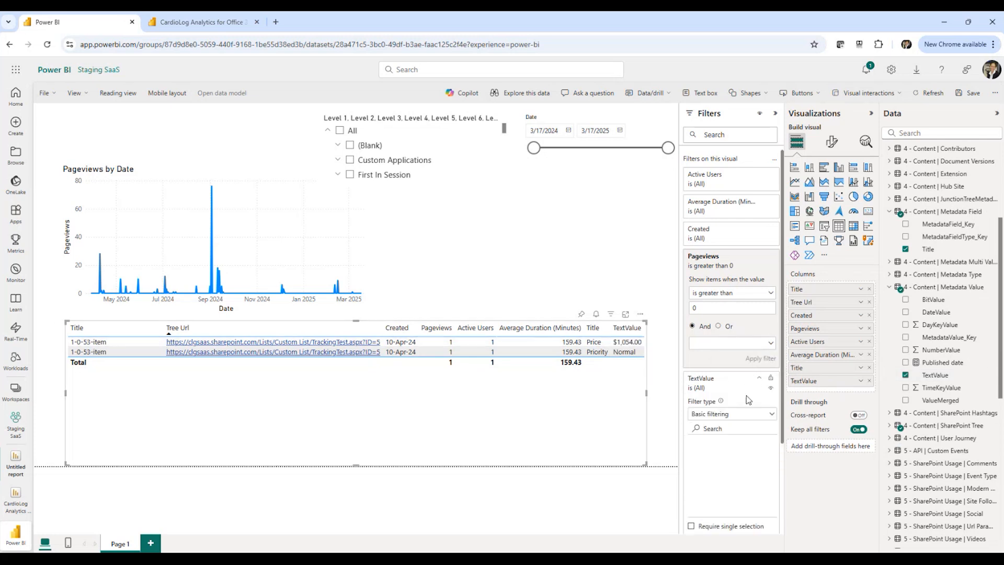
pyautogui.scroll(-5, 758, 444)
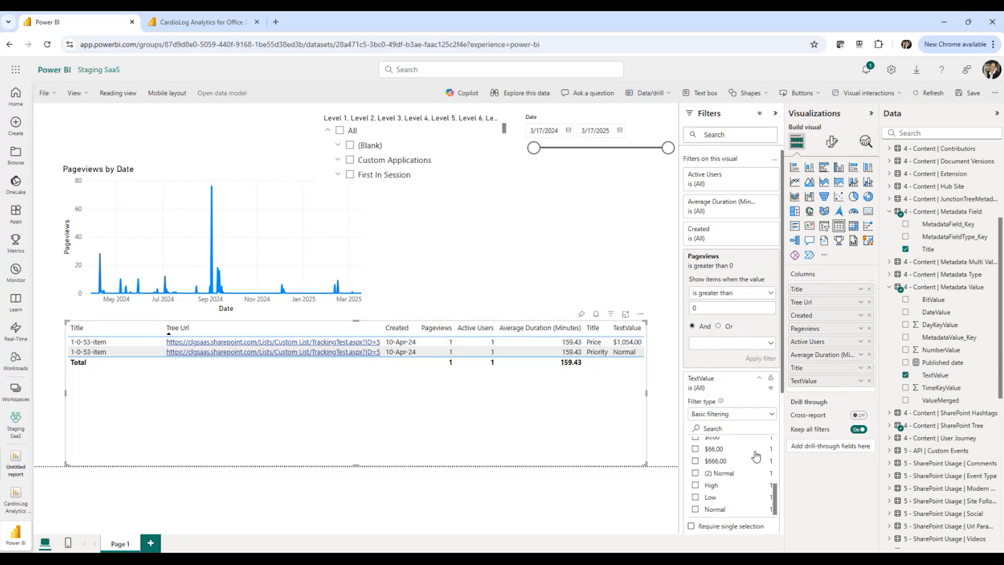
pyautogui.click(696, 474)
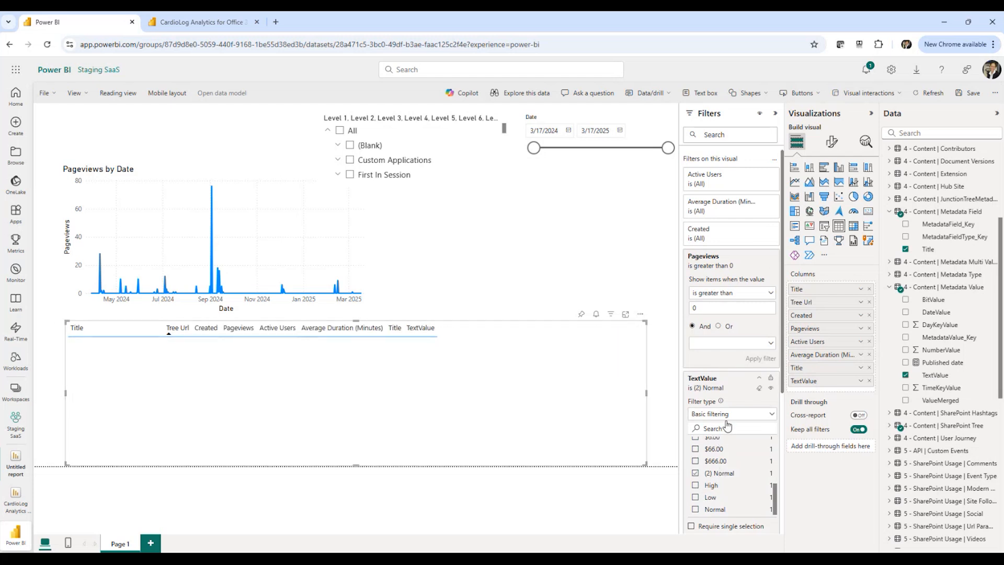
# - Clear the Pageviews filter from the content table
pyautogui.scroll(-1, 714, 424)
pyautogui.scroll(1, 735, 313)
pyautogui.click(720, 294)
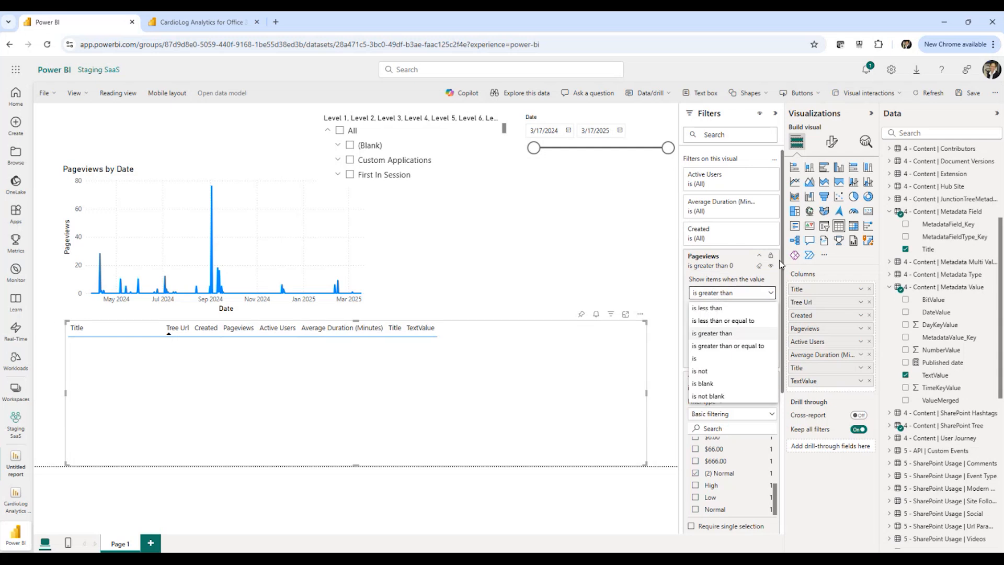
pyautogui.click(760, 275)
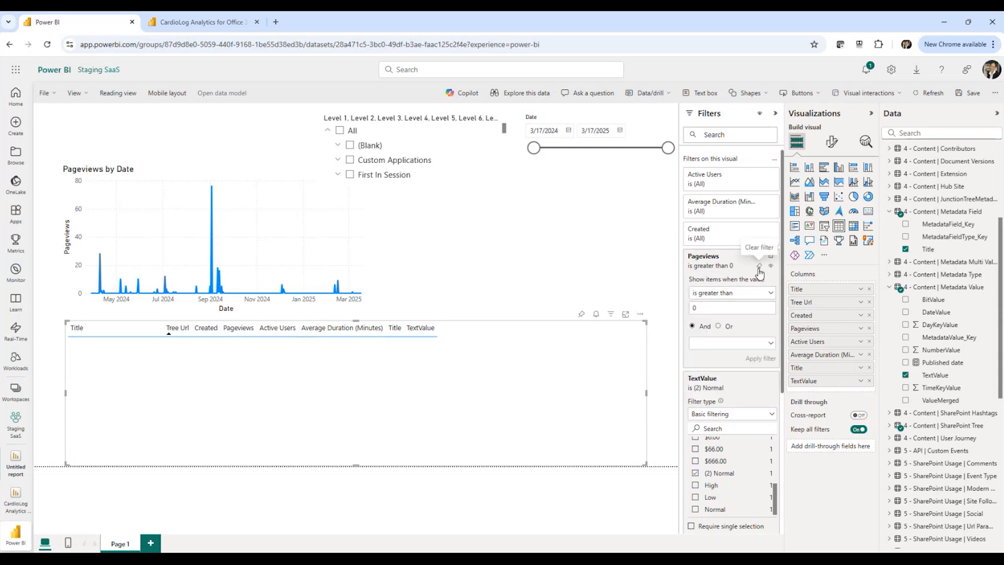
pyautogui.click(759, 266)
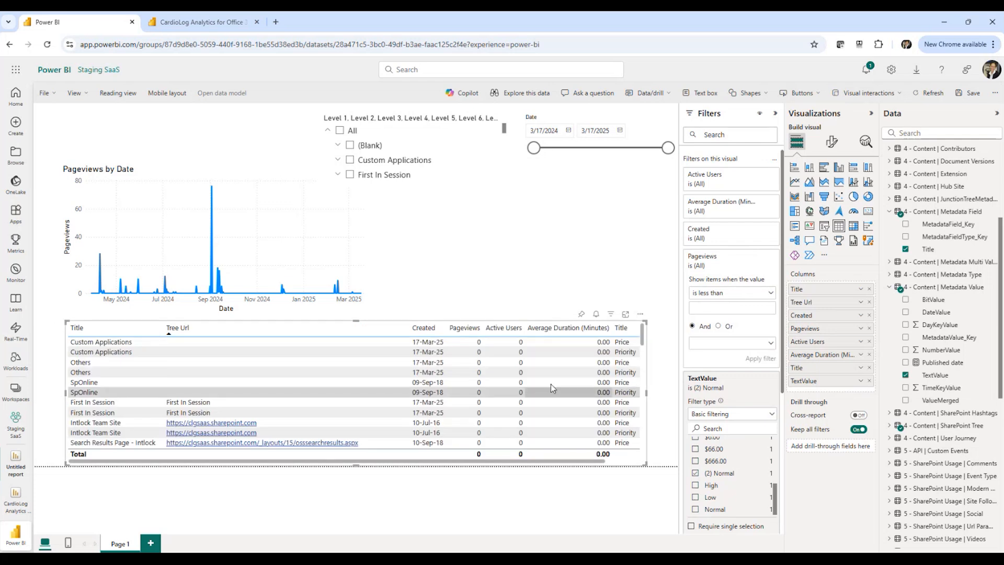
pyautogui.moveTo(598, 461); pyautogui.dragTo(717, 234)
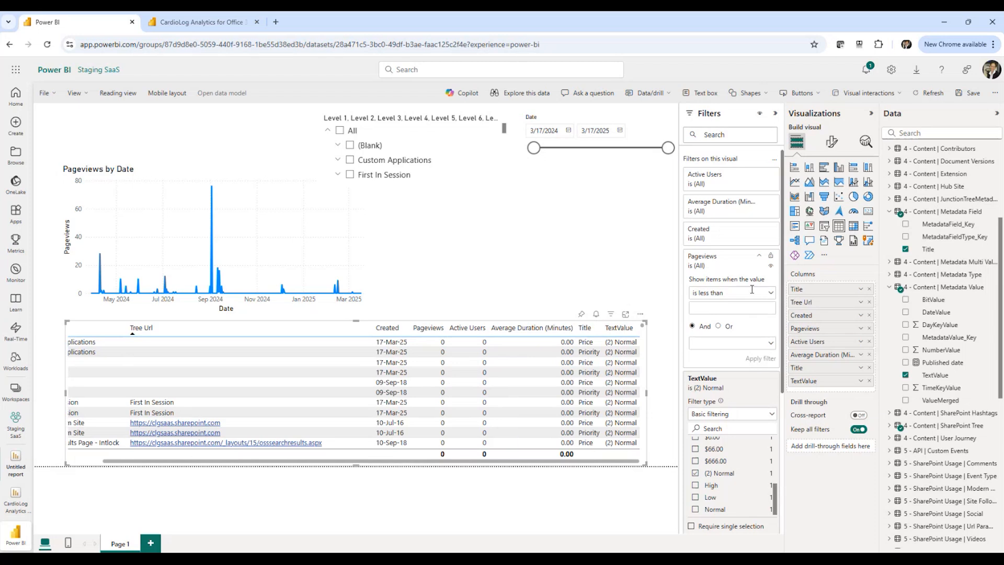
# - Filter the content table by the metadata field's Title, using basic filtering with the value "Priority"
pyautogui.scroll(-2, 752, 289)
pyautogui.scroll(-2, 748, 279)
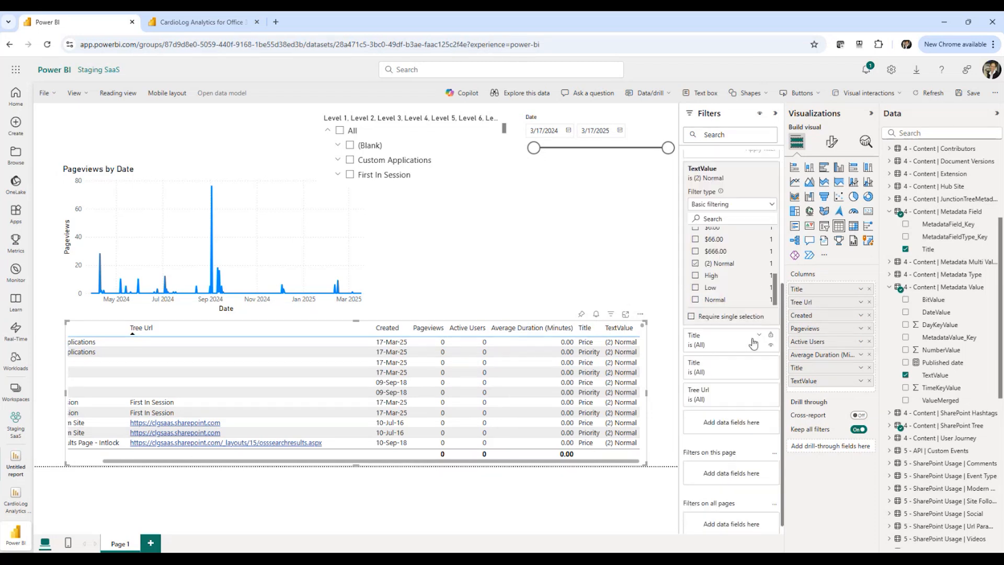
pyautogui.click(758, 336)
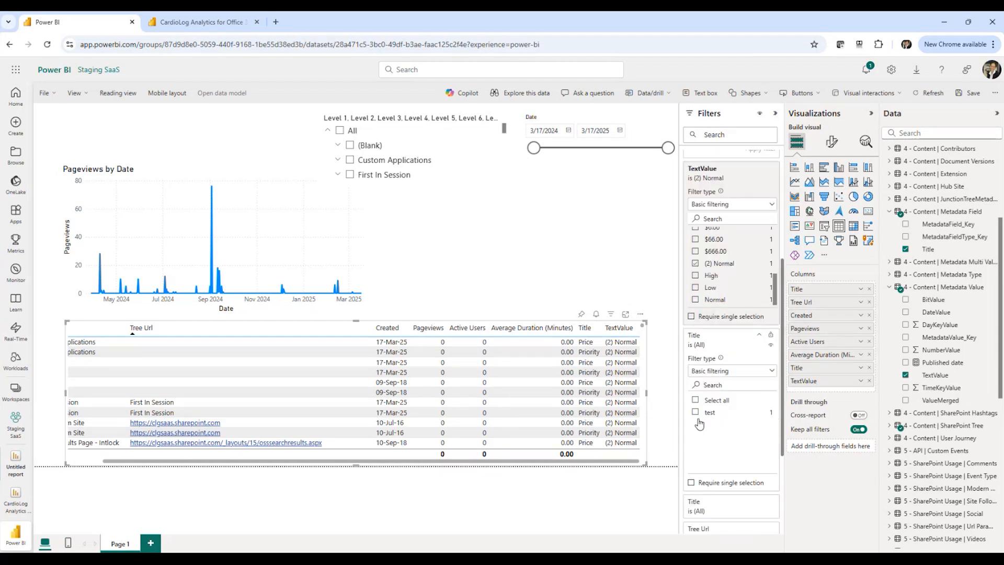
pyautogui.click(718, 506)
pyautogui.scroll(-2, 718, 506)
pyautogui.click(696, 473)
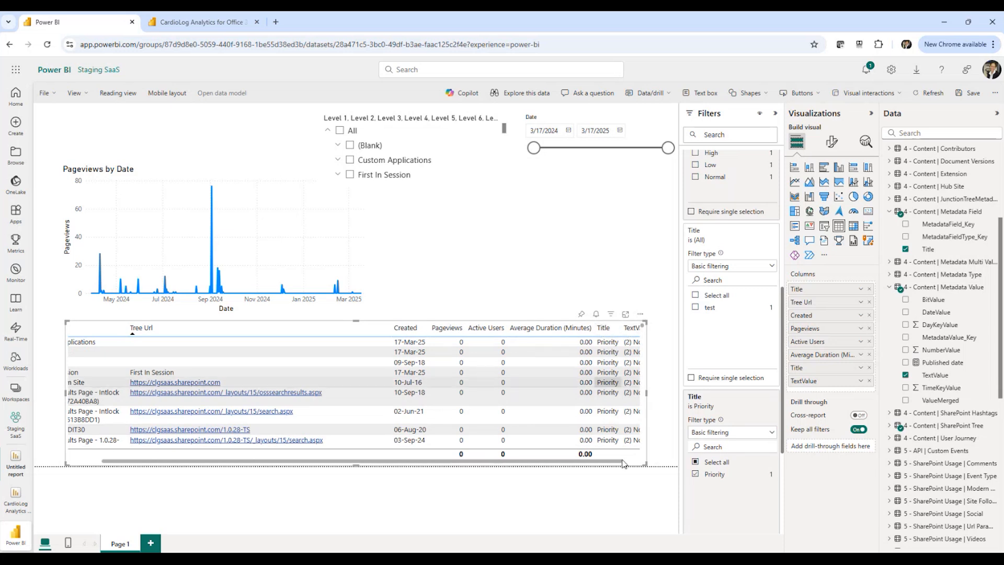
pyautogui.moveTo(613, 463); pyautogui.dragTo(635, 463)
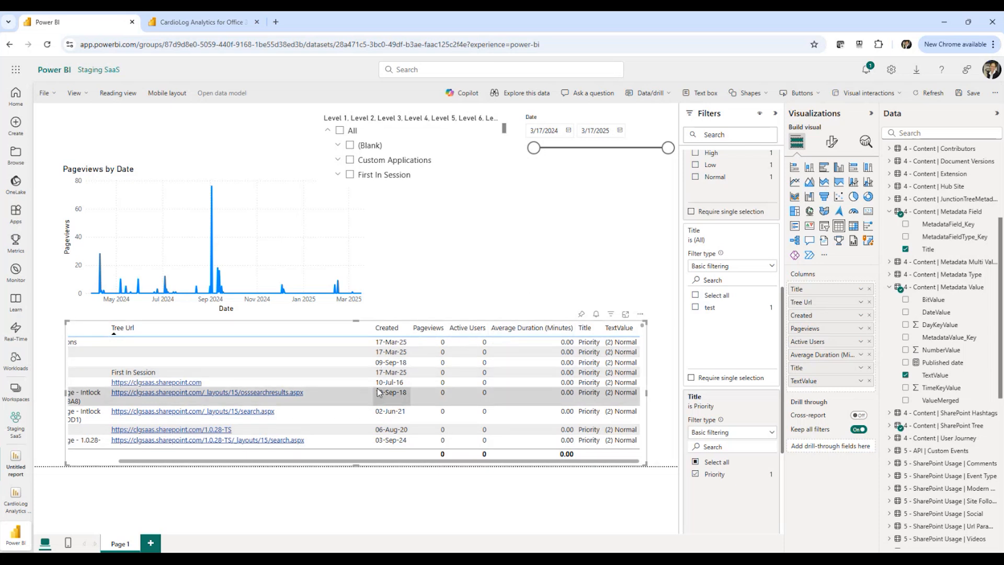
pyautogui.scroll(-3, 470, 376)
pyautogui.scroll(-2, 475, 376)
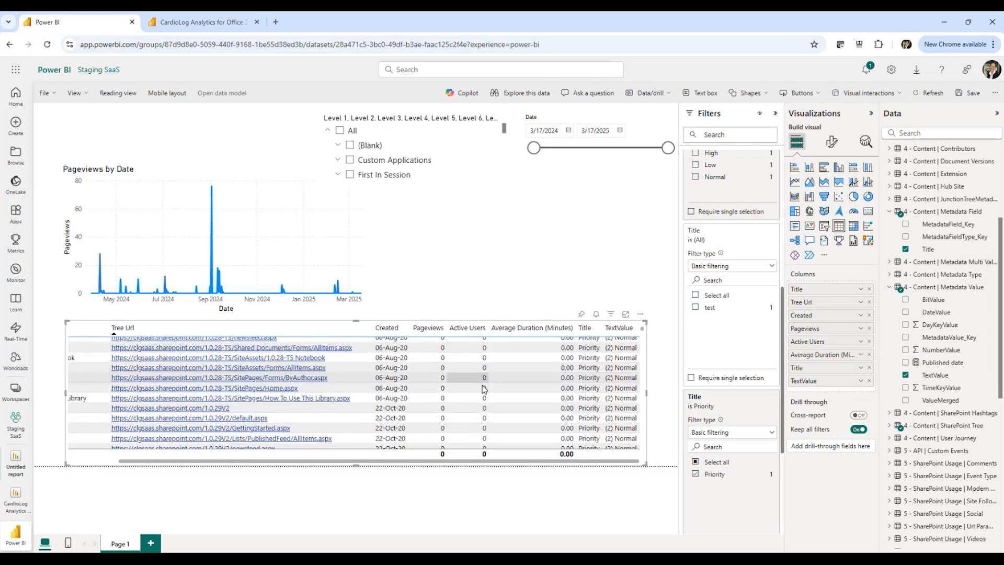
pyautogui.scroll(5, 484, 389)
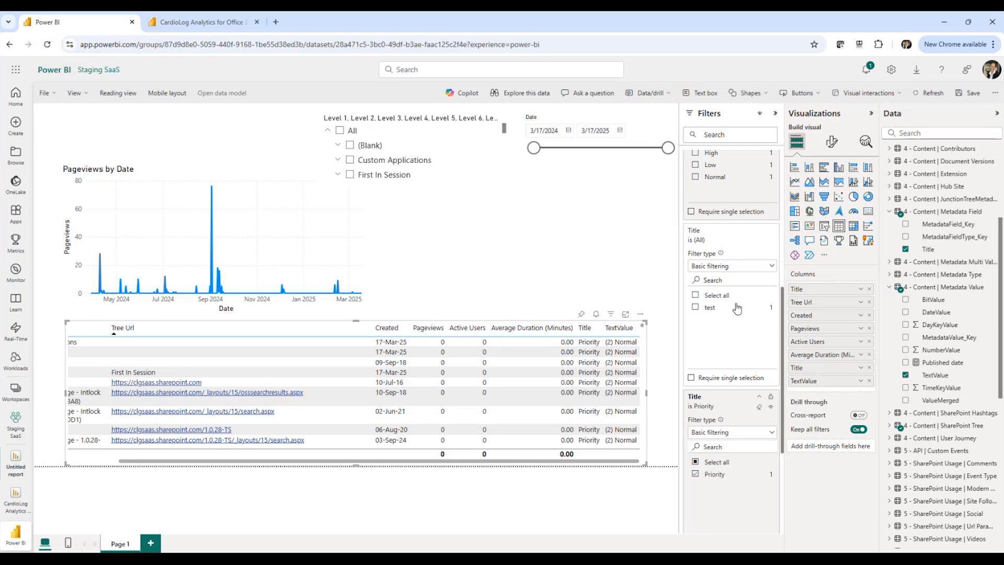
pyautogui.click(639, 260)
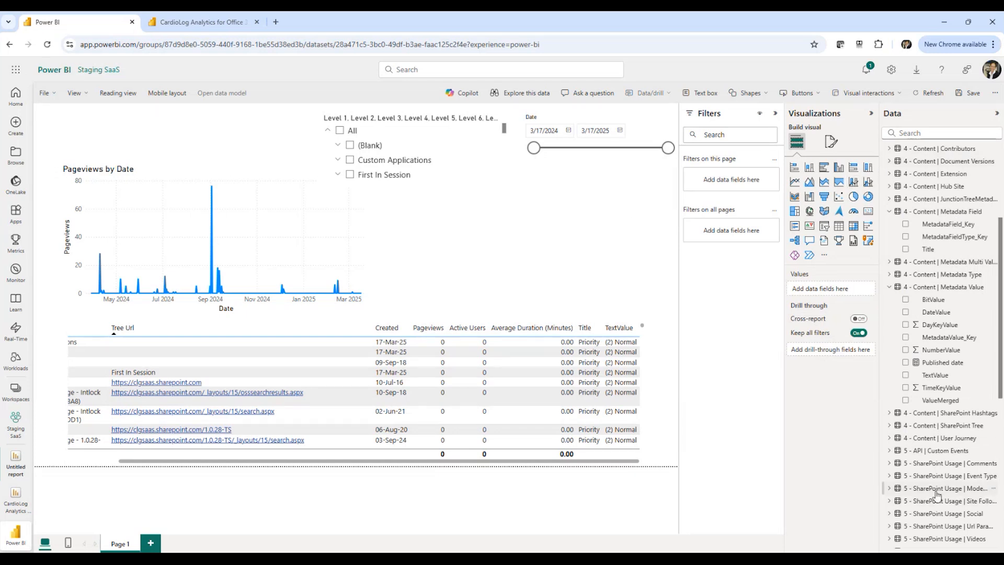
# - Examine the available data tables and the settings of the two visuals: the pageviews chart's formatting options and the content table's filters
pyautogui.scroll(3, 935, 471)
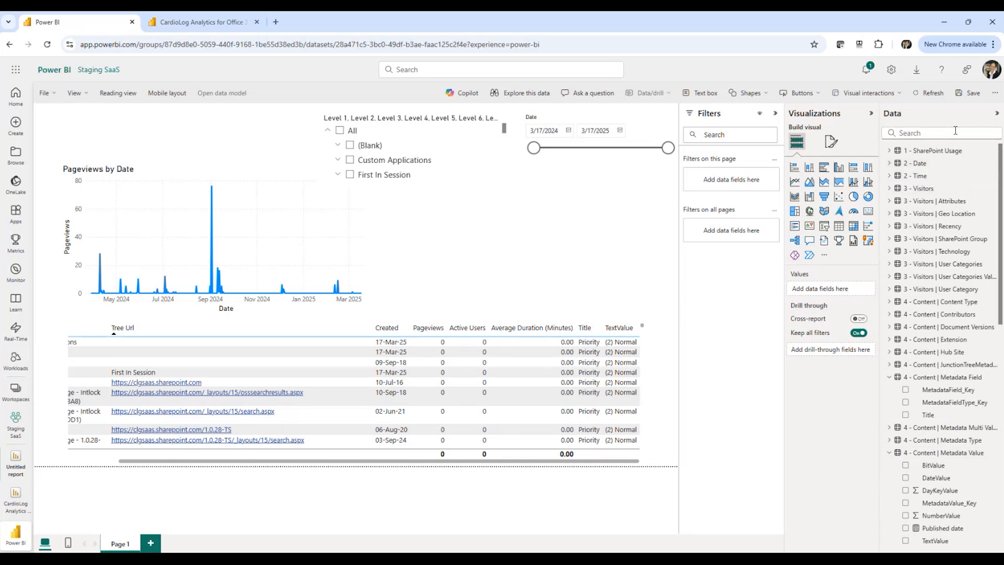
pyautogui.click(939, 132)
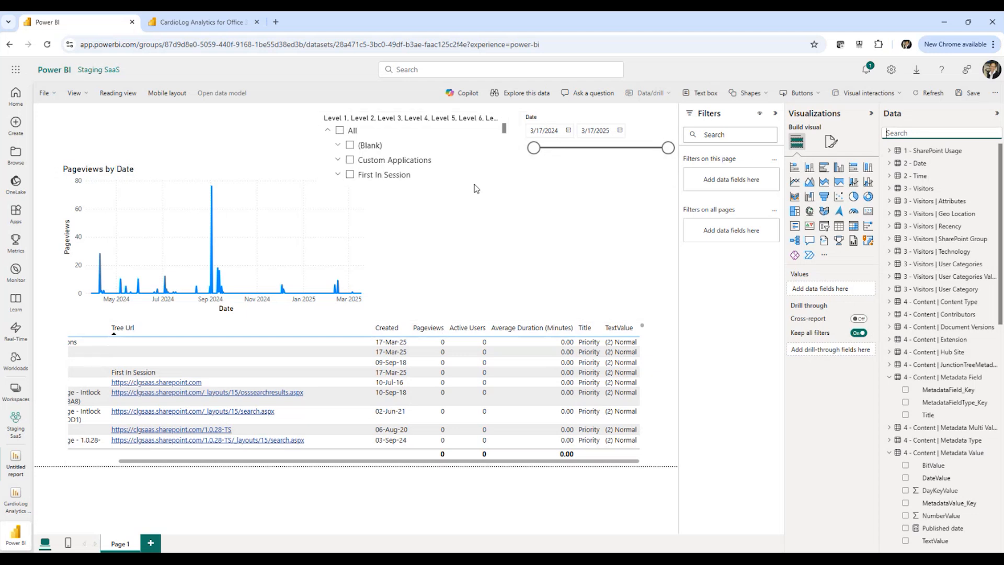
pyautogui.scroll(-2, 477, 170)
pyautogui.scroll(2, 479, 170)
pyautogui.click(283, 180)
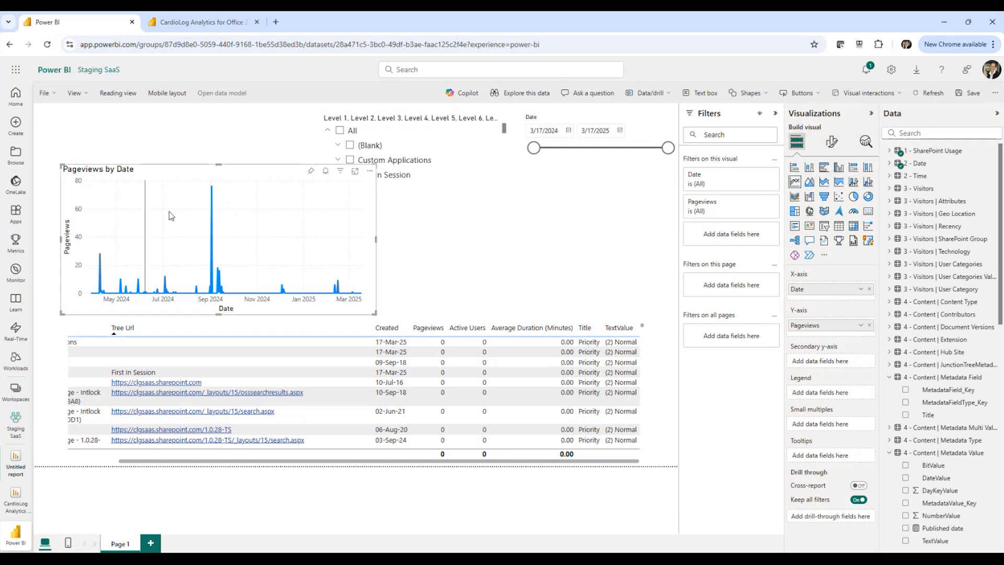
pyautogui.click(832, 143)
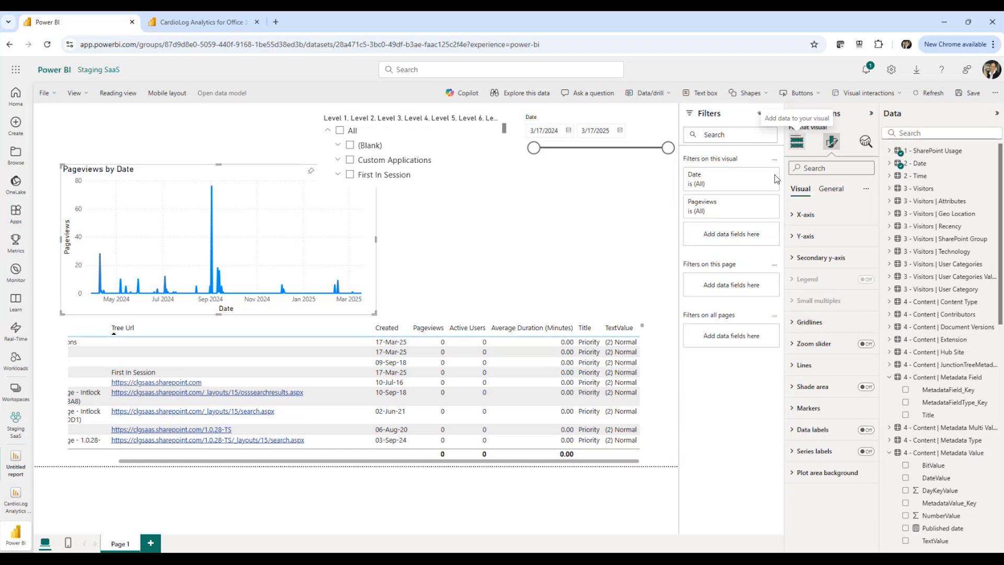
pyautogui.click(796, 141)
pyautogui.click(542, 325)
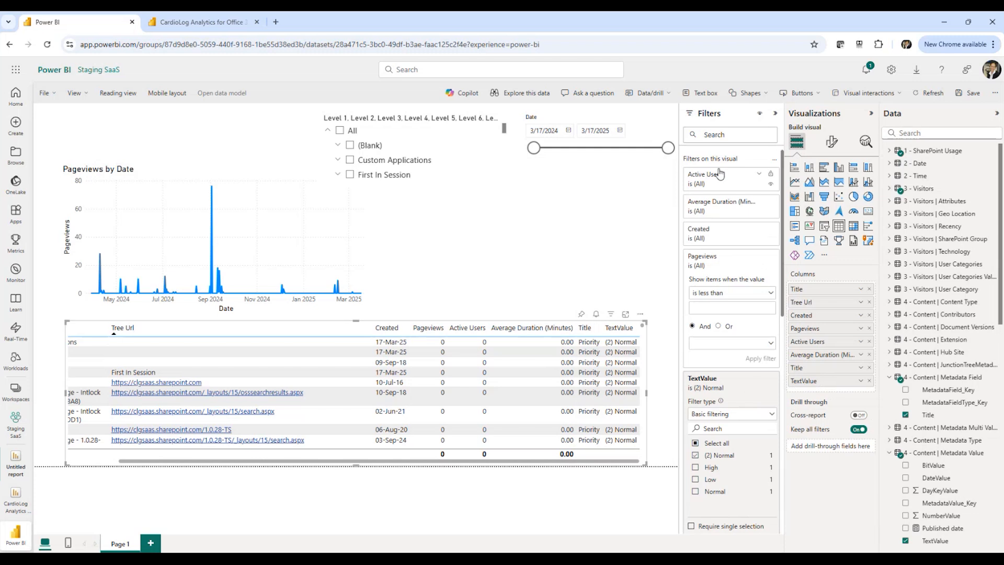
pyautogui.scroll(-5, 730, 168)
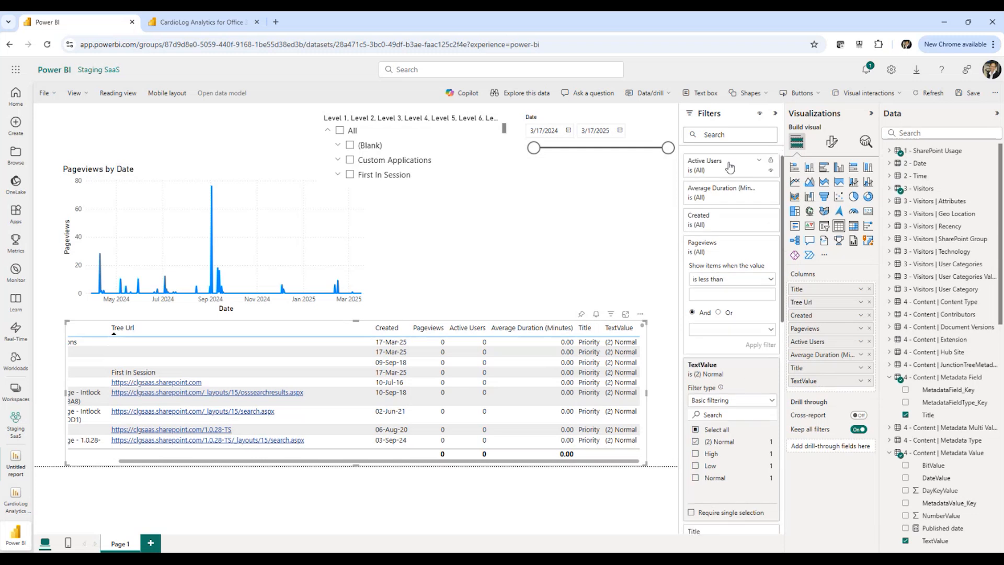
pyautogui.scroll(-6, 720, 250)
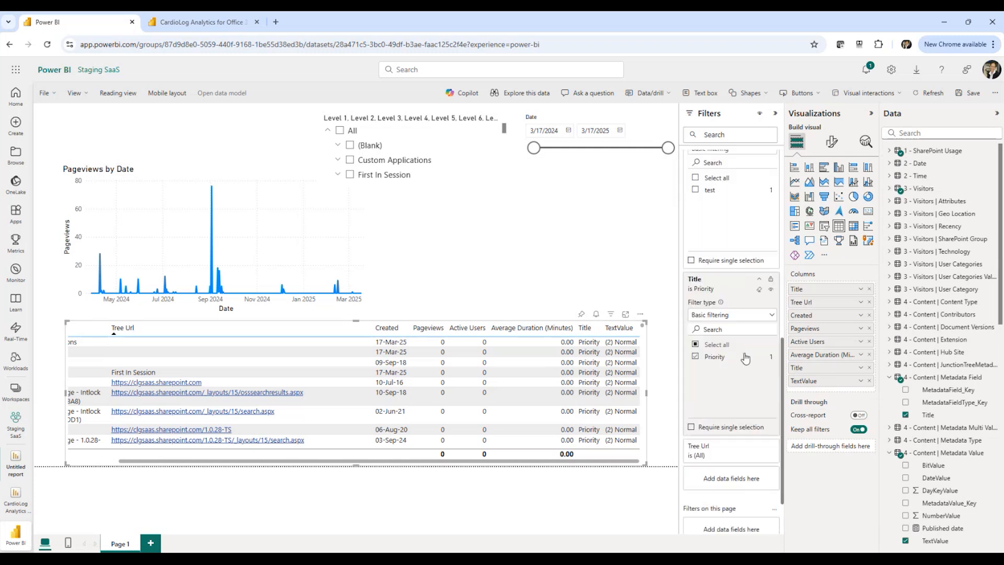
pyautogui.click(653, 261)
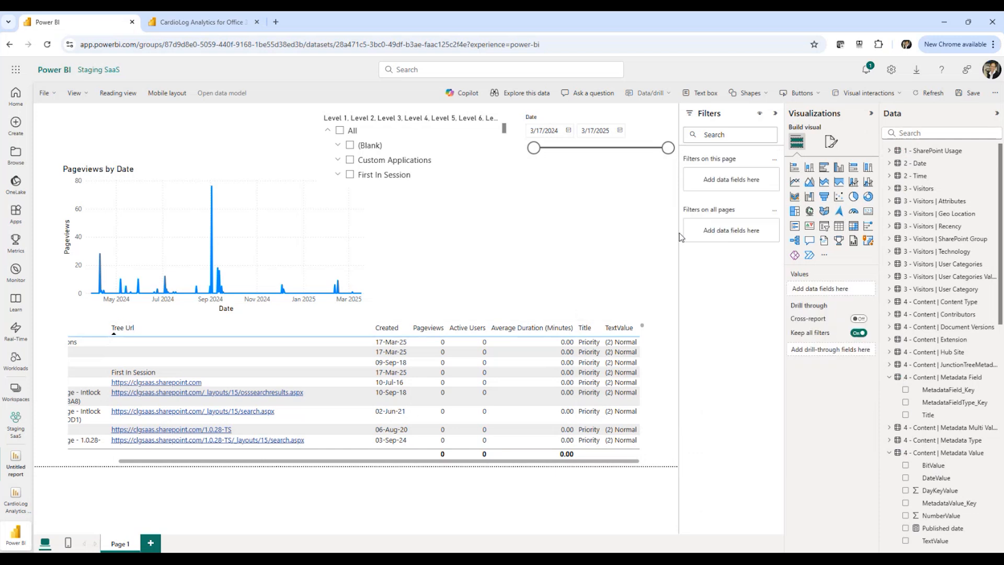